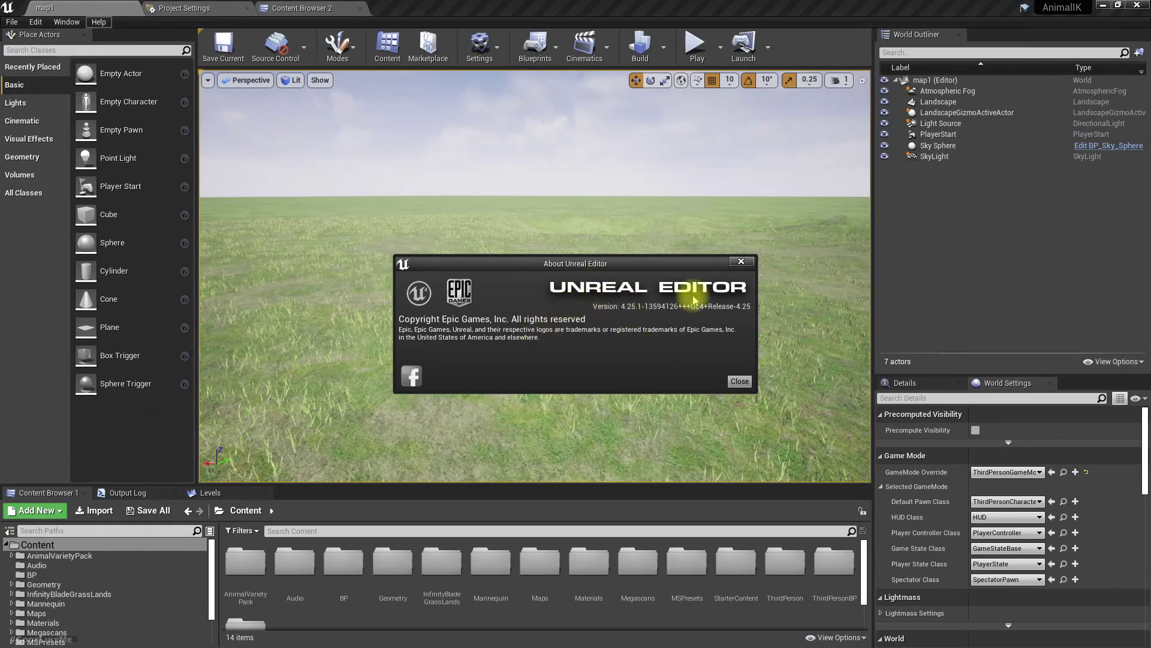
Close the 4.25 and 4.24 About Unreal Editor dialogs, leaving the 4.24 map1 level showing
left_click(740, 262)
left_click(308, 7)
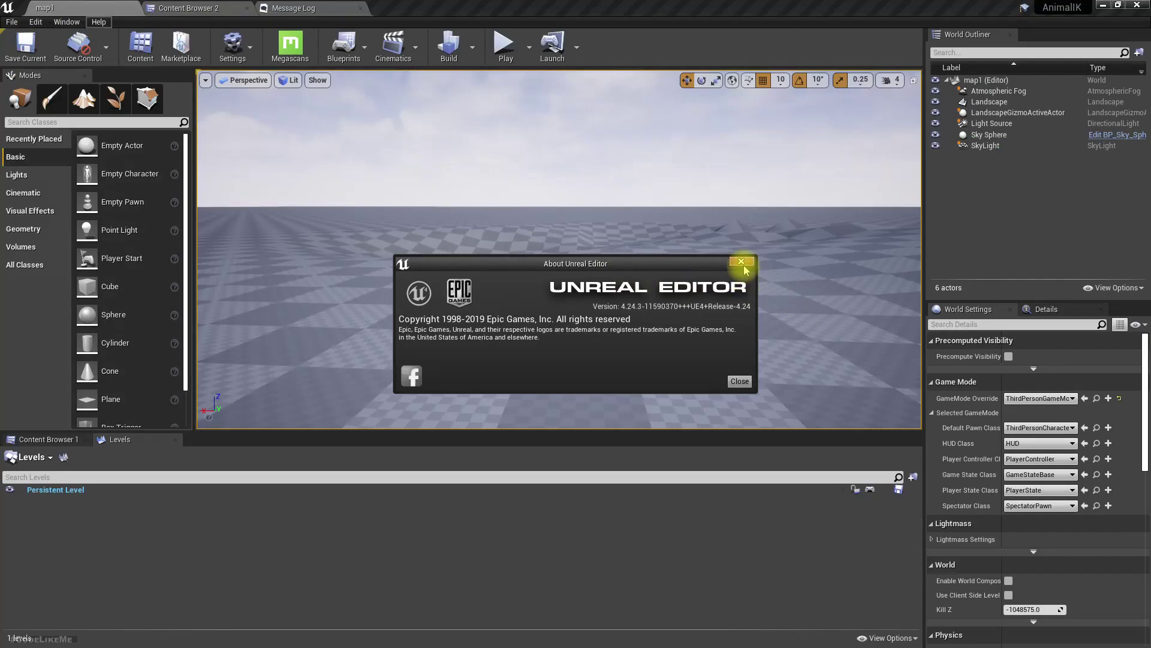
left_click(742, 263)
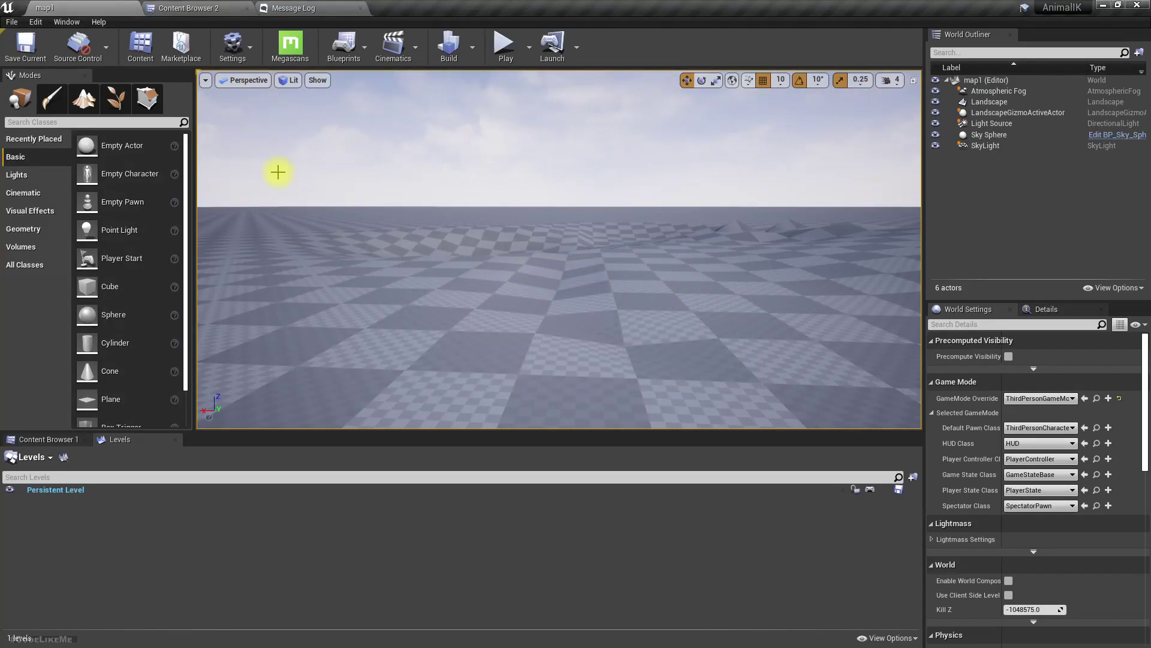
Create an AnimMontage from ThirdPerson Jump_Loop in Mannequin Animations, keeping the default montage name
left_click(183, 8)
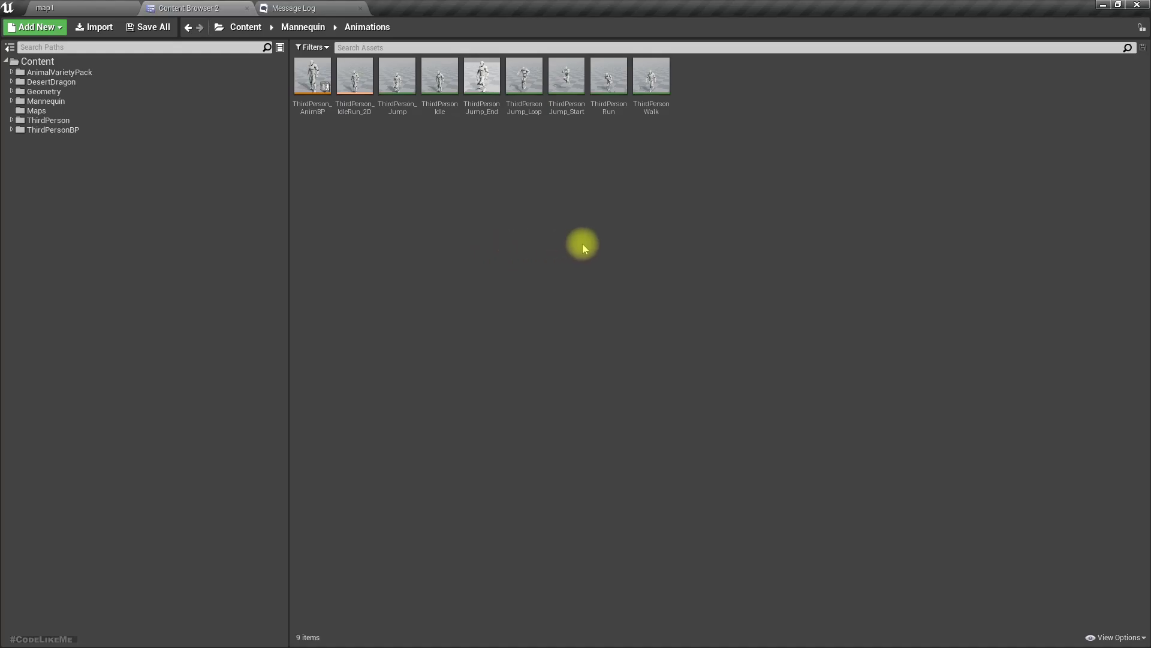
right_click(525, 84)
mouse_move(580, 101)
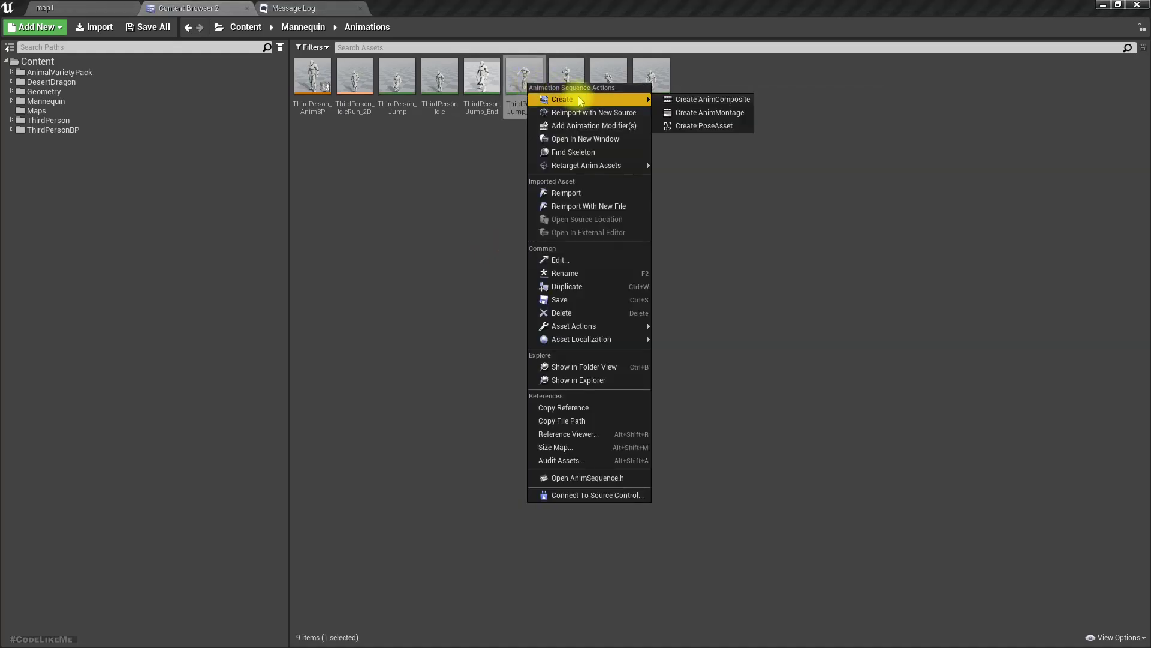
left_click(709, 113)
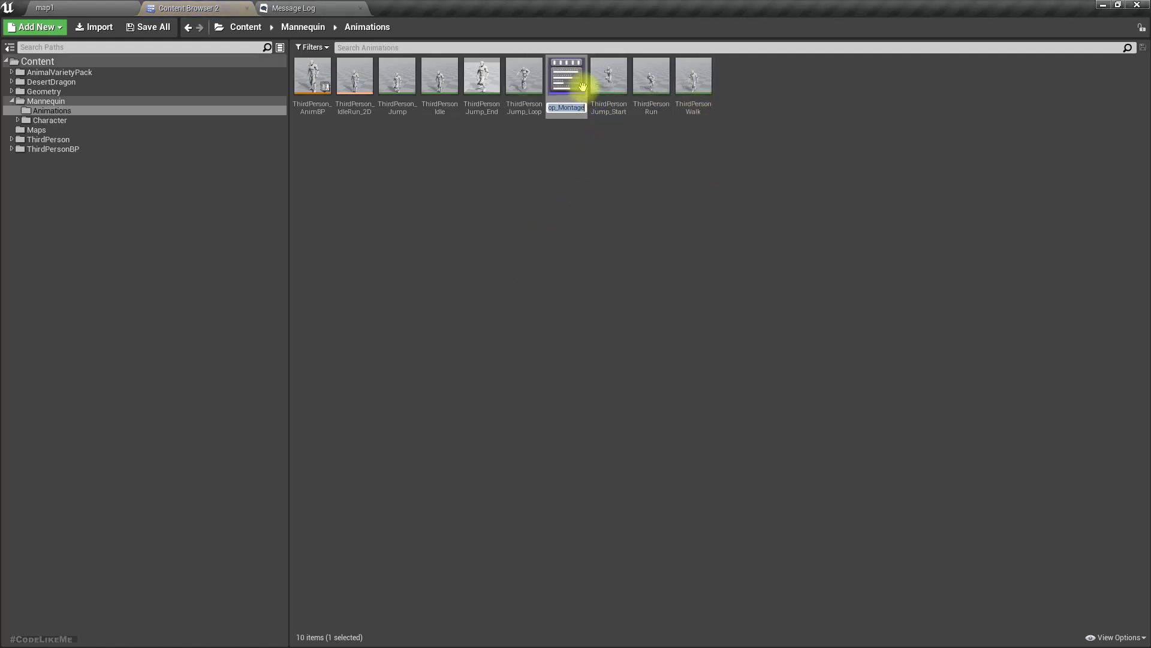
key("Return")
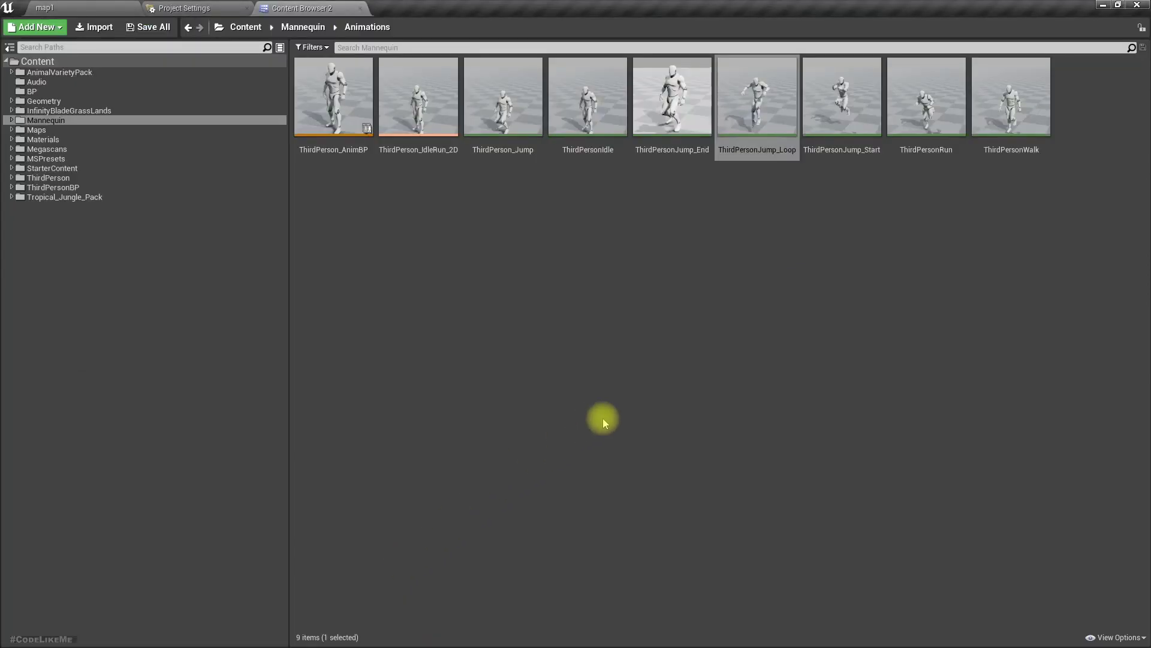
Create ThirdPersonJump_Loop_Montage from the jump loop animation in 4.25 and open it for editing
right_click(744, 78)
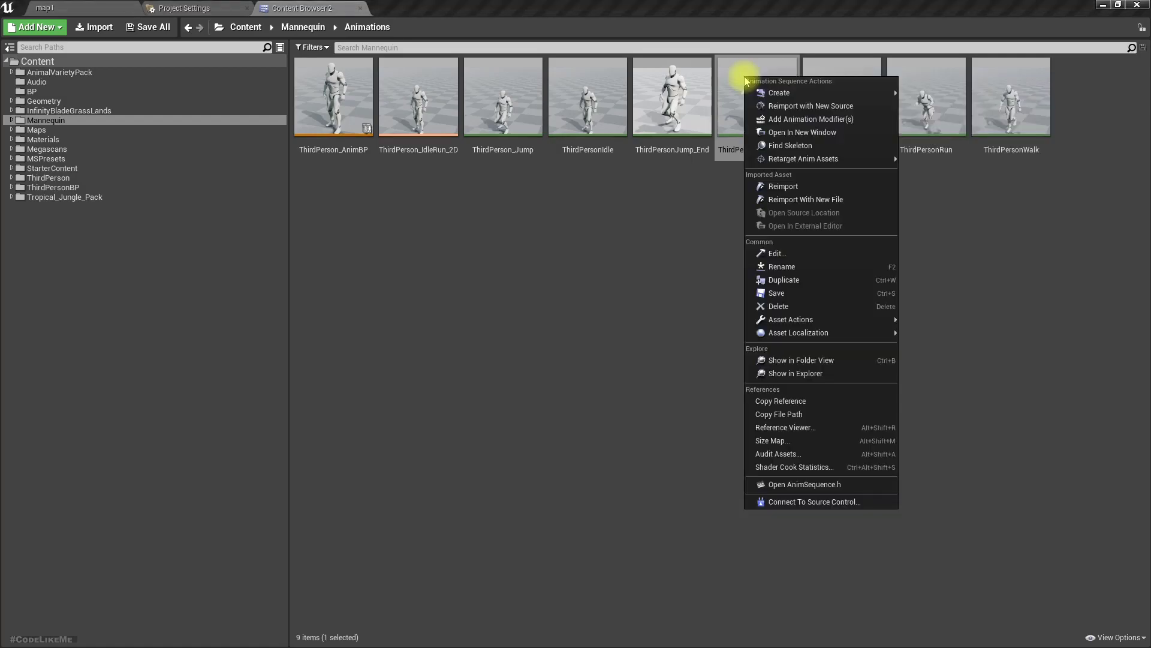
mouse_move(887, 93)
left_click(991, 108)
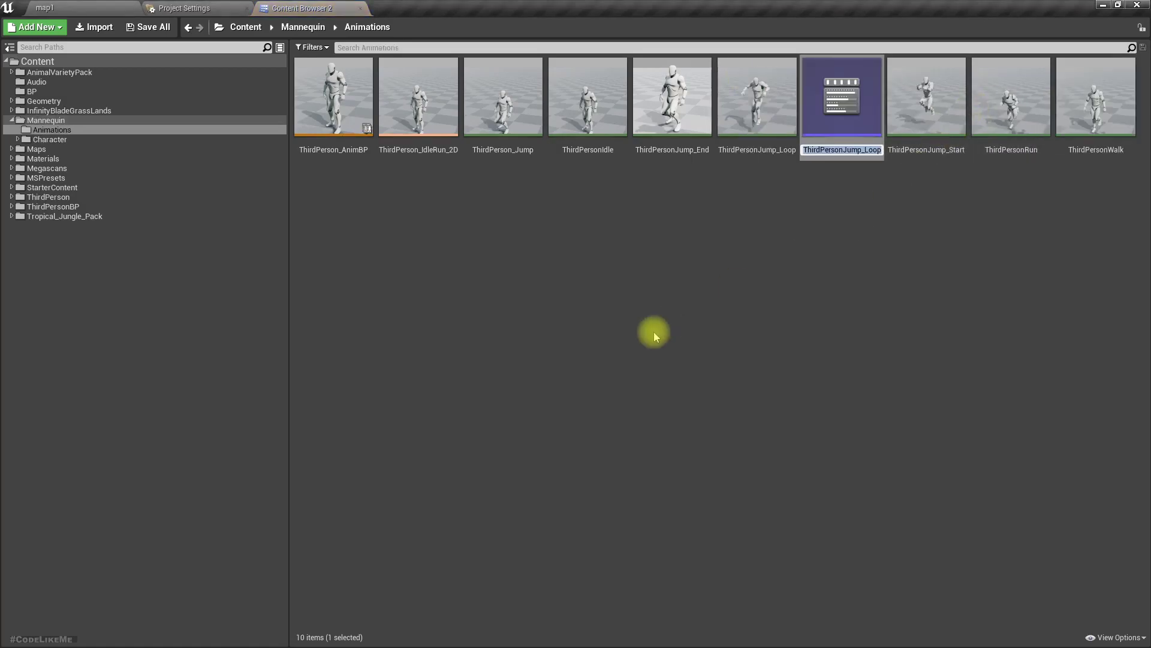
double_click(830, 99)
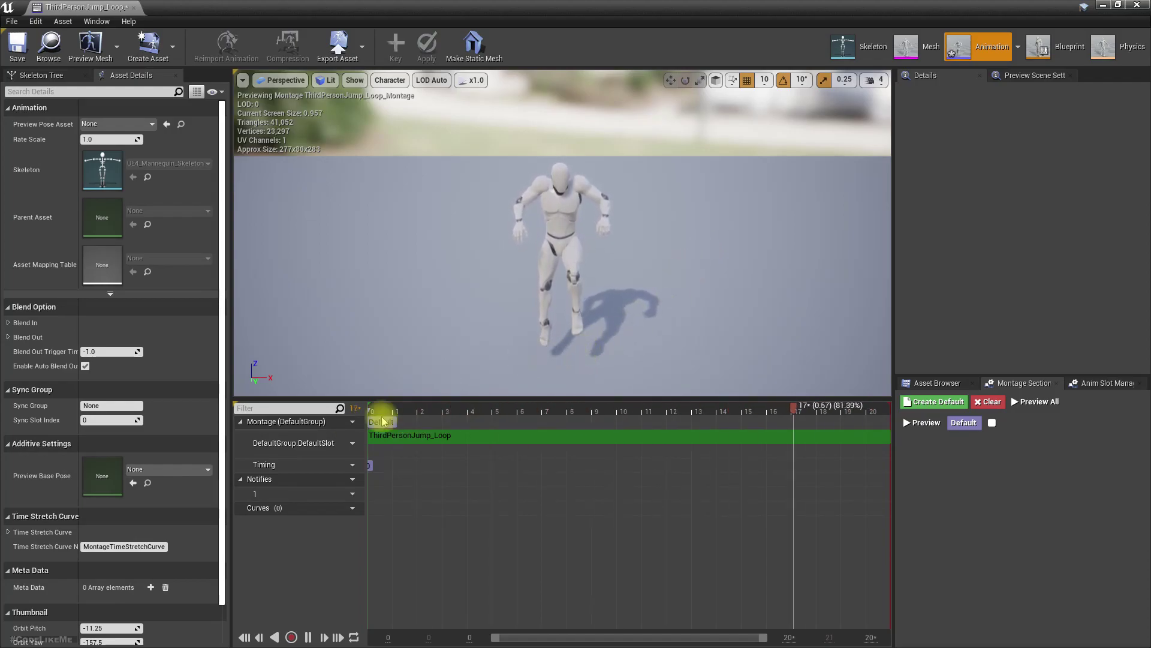
Snap the 4.25 and 4.24 montage editors side by side, compare their slot dropdowns, then maximize 4.24
left_click(345, 443)
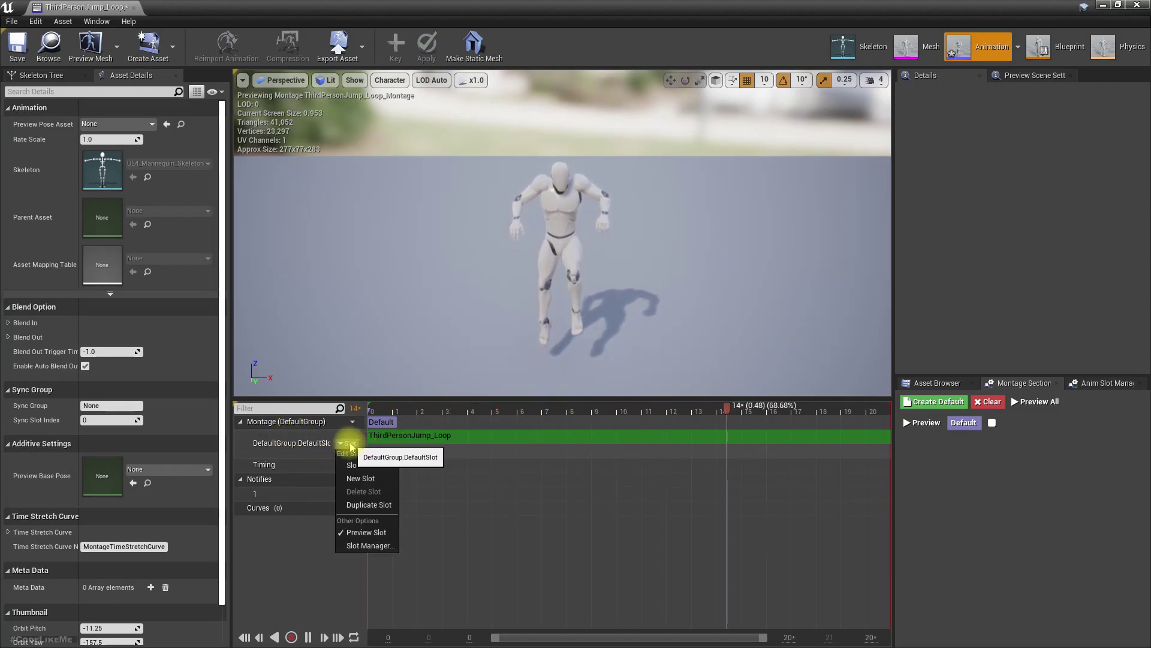
left_click(352, 304)
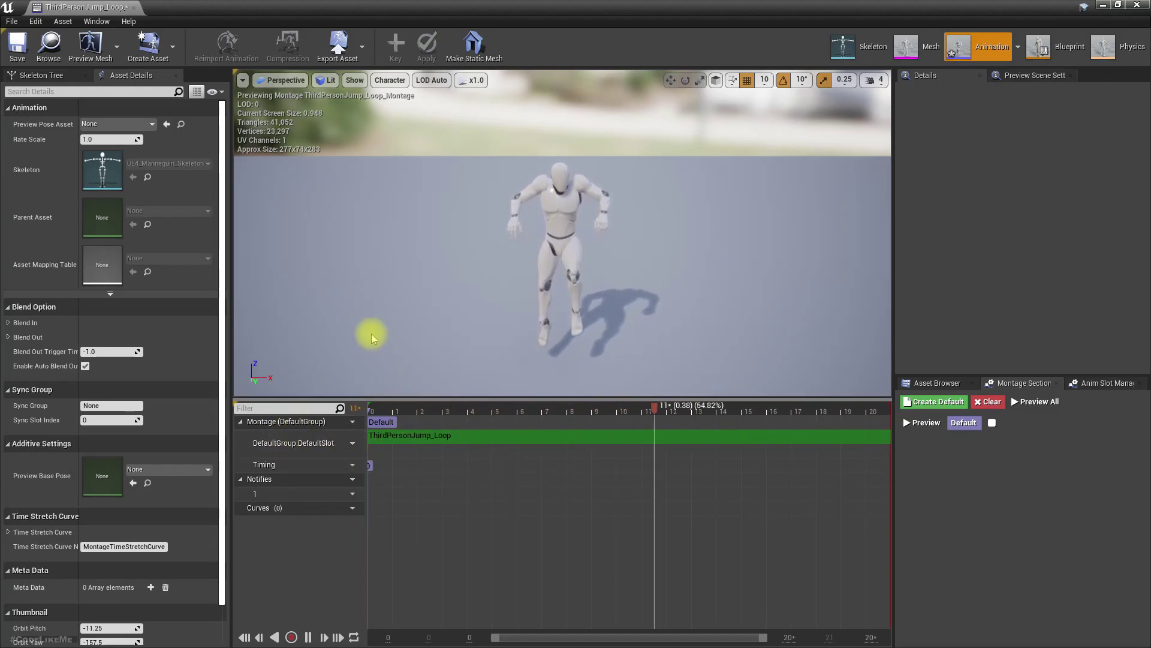
left_click_drag(446, 6, 1149, 420)
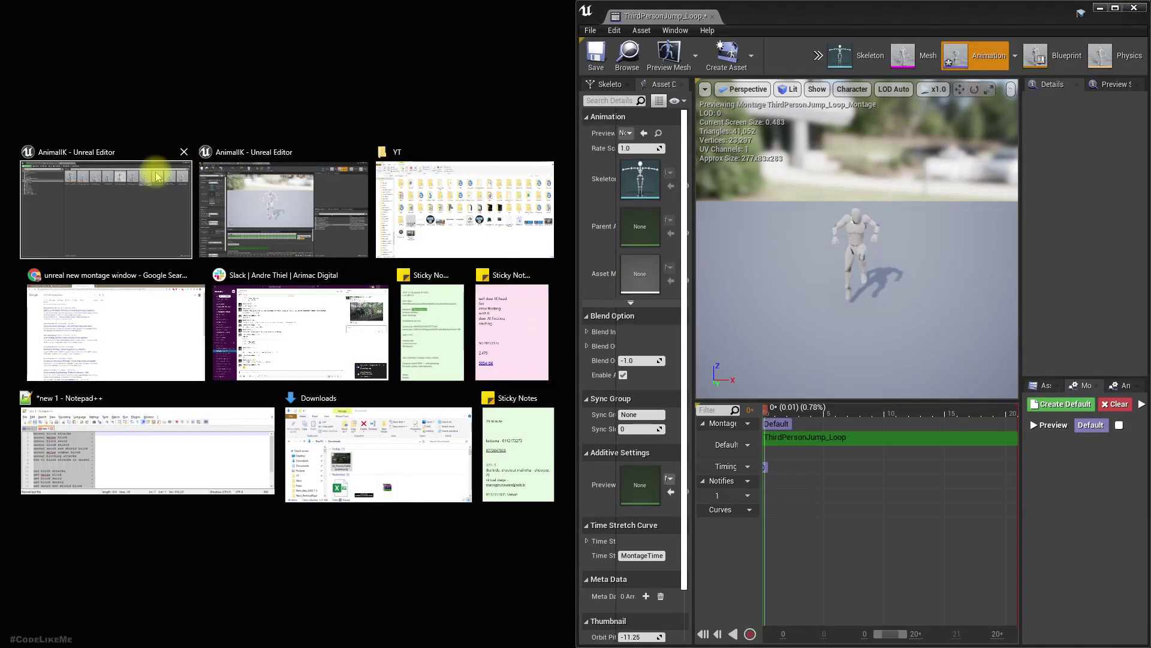
left_click(261, 204)
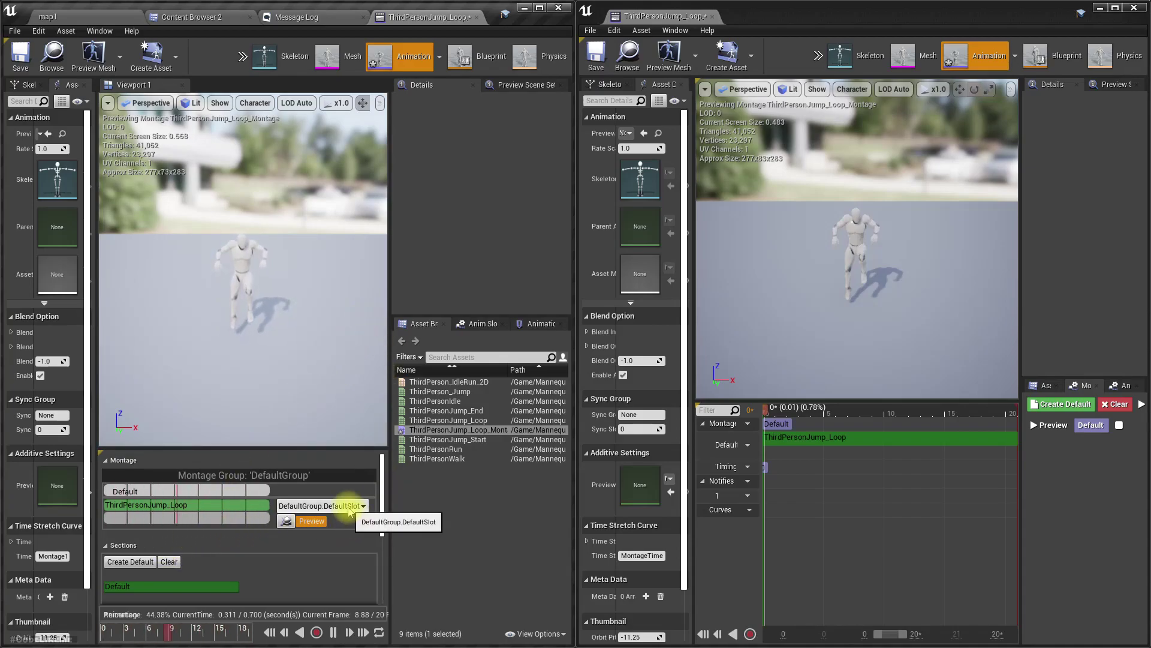
left_click(315, 506)
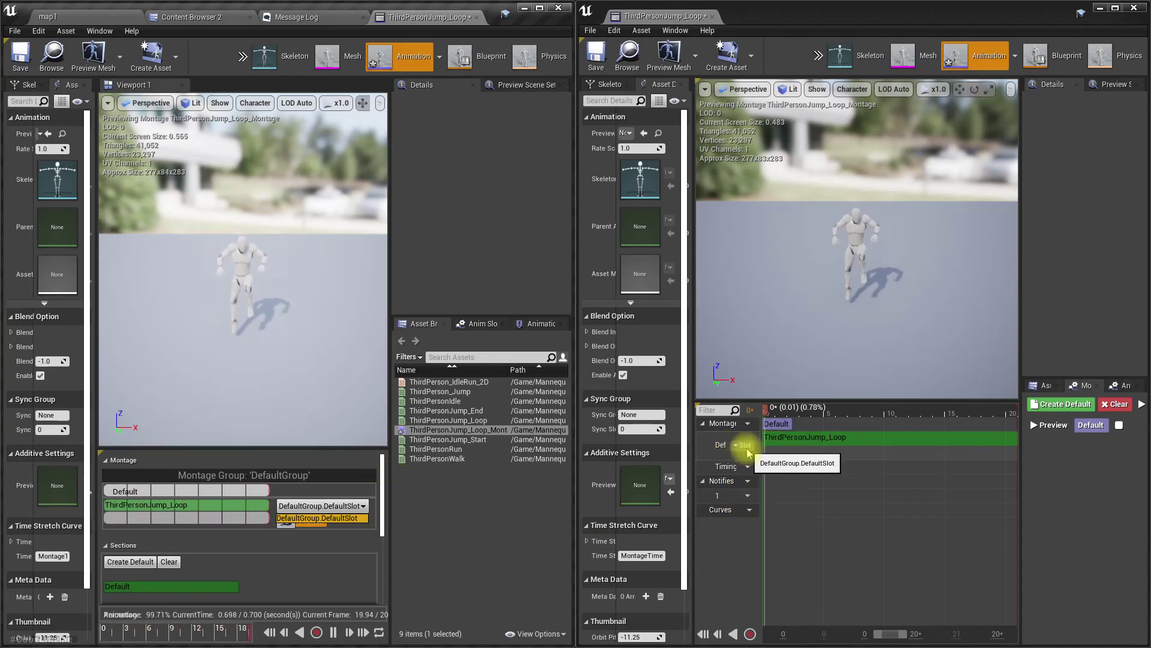
left_click(539, 8)
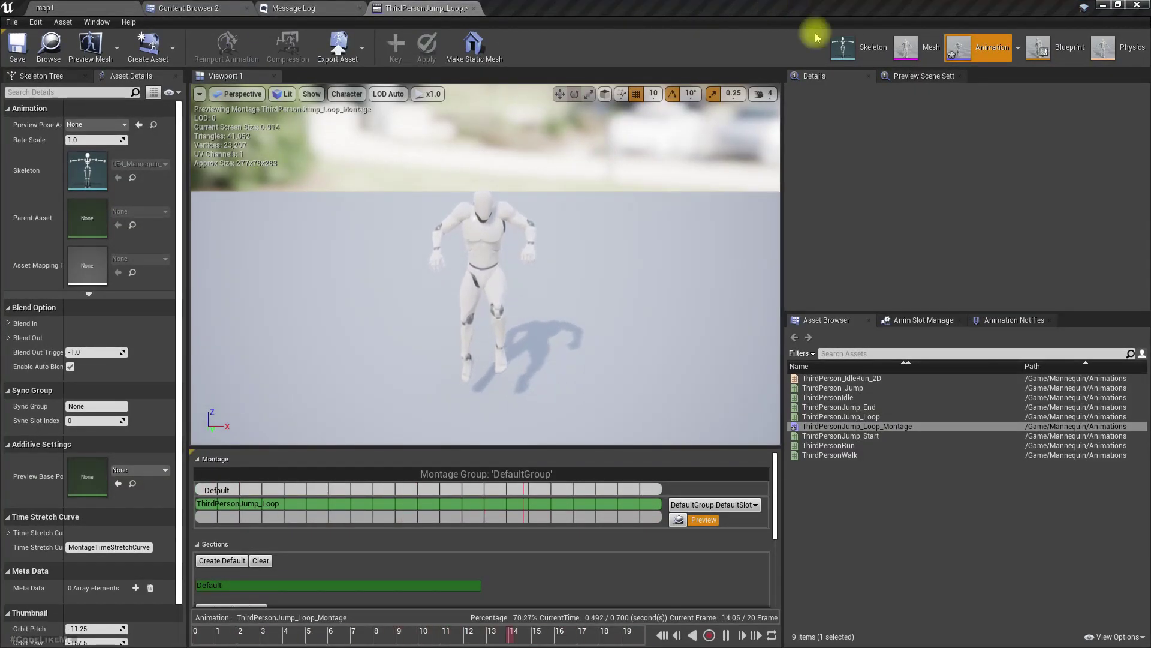
Bring the newer version's montage editor to the front and maximize it
key("alt+Tab")
left_click(1116, 8)
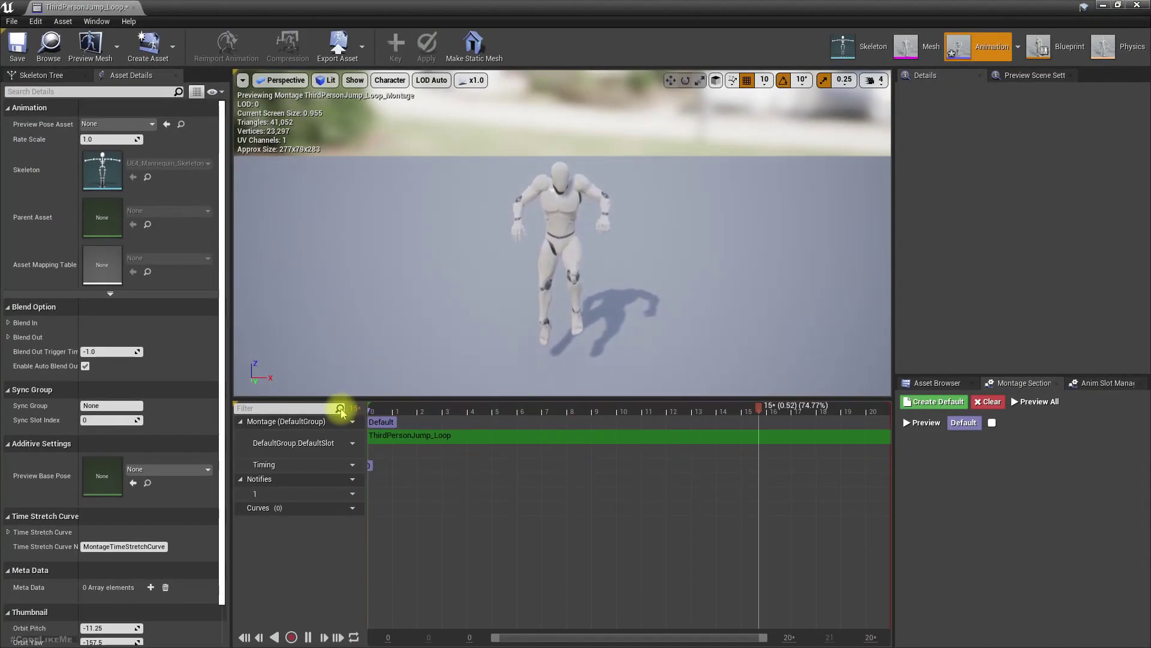
mouse_move(351, 452)
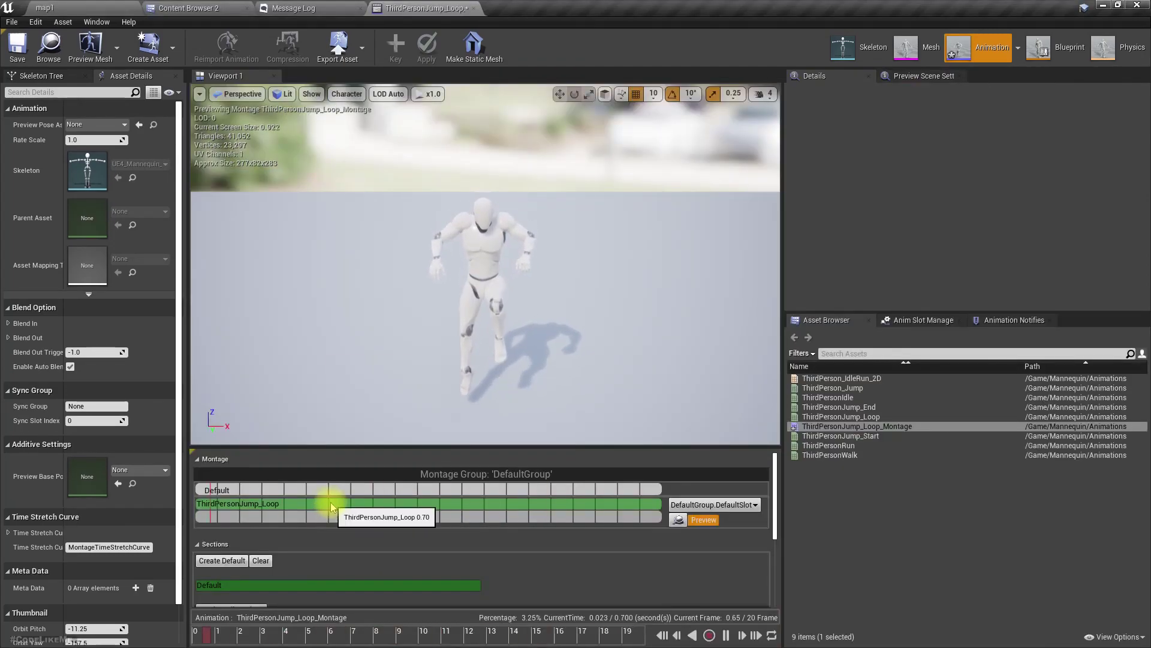
Add a new montage section named 'part 2' at the playhead after Default
right_click(332, 507)
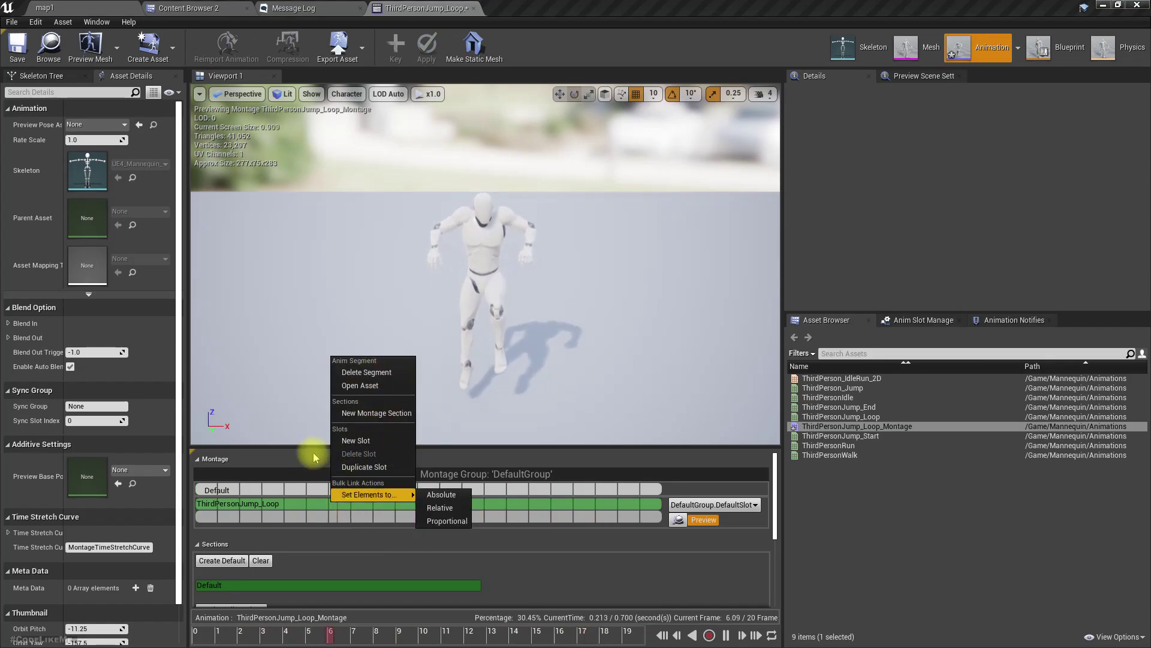
left_click(354, 556)
right_click(384, 509)
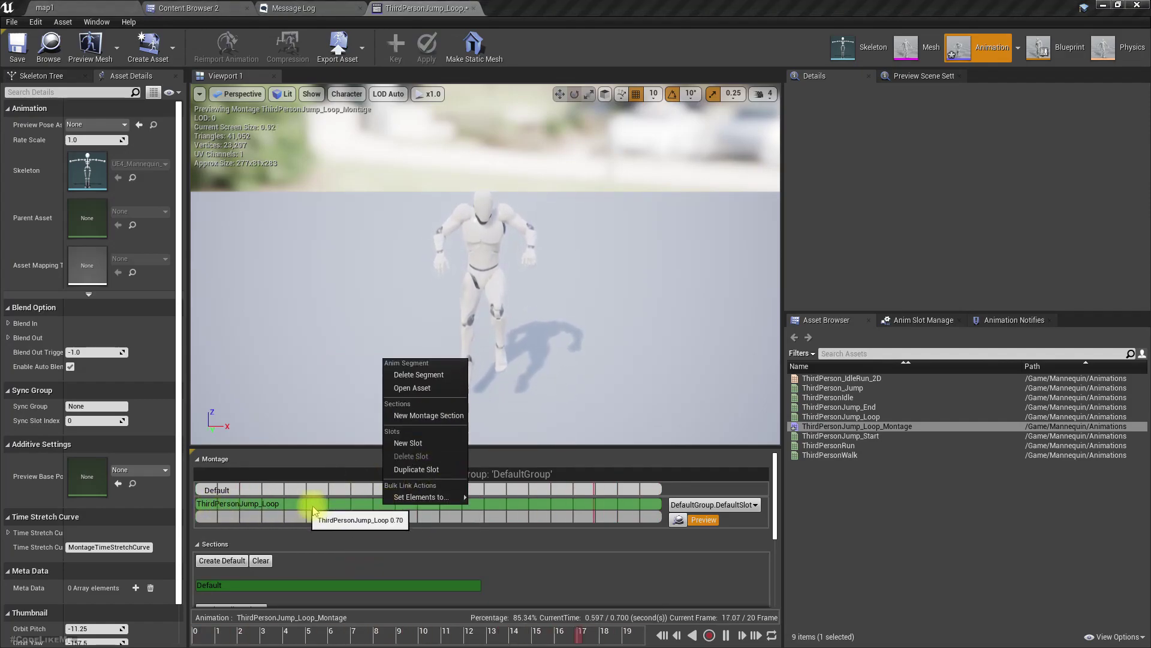
left_click(420, 415)
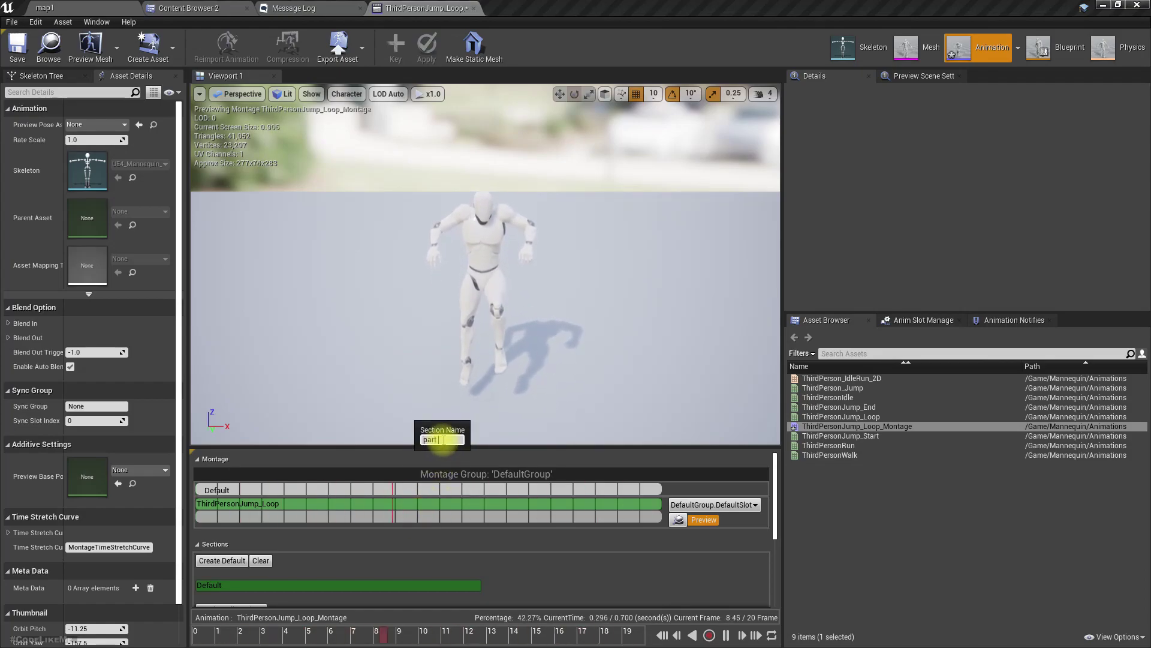
type("part 2")
key("Return")
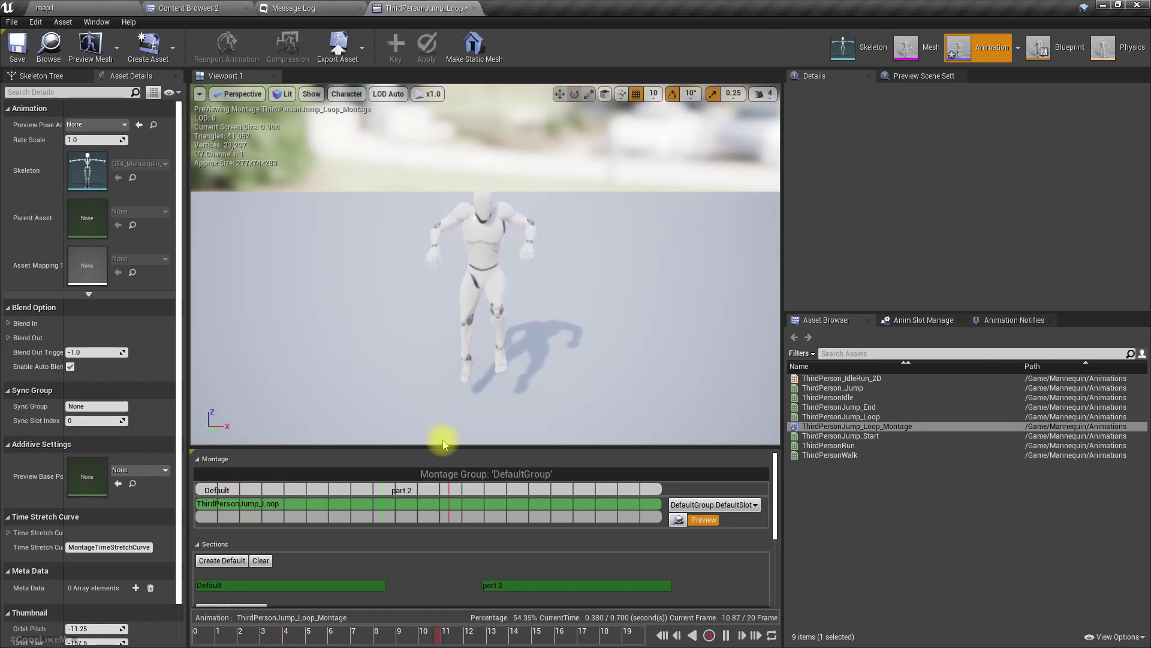
right_click(397, 493)
left_click(396, 523)
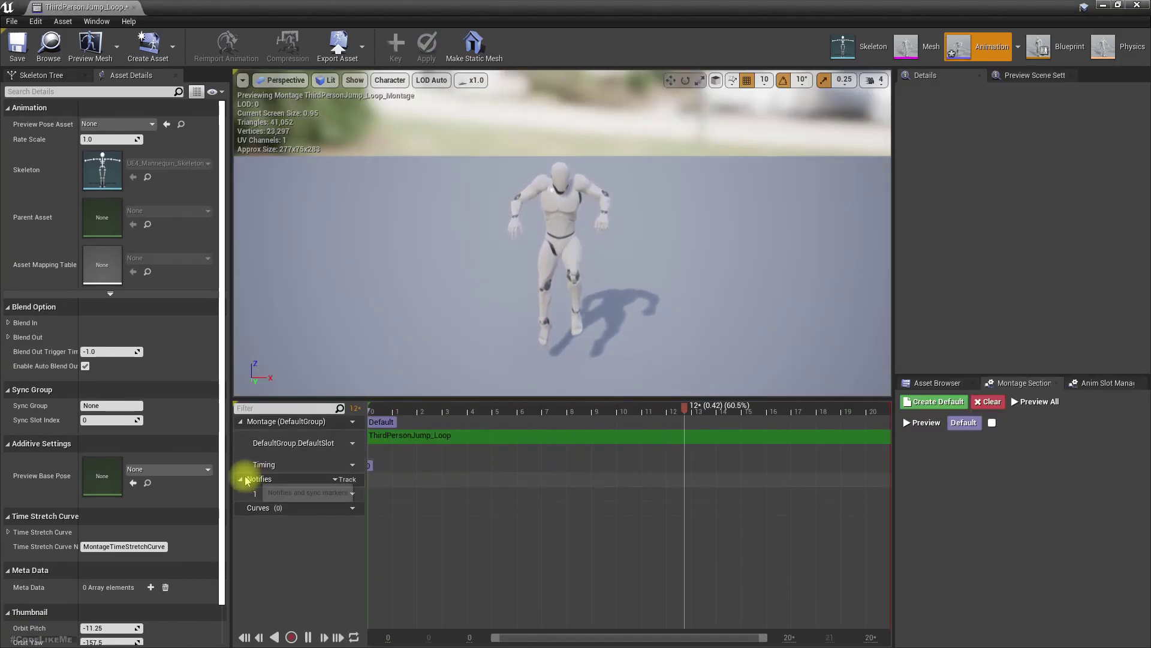
Add a new montage section at the playhead on the jump loop segment
right_click(507, 436)
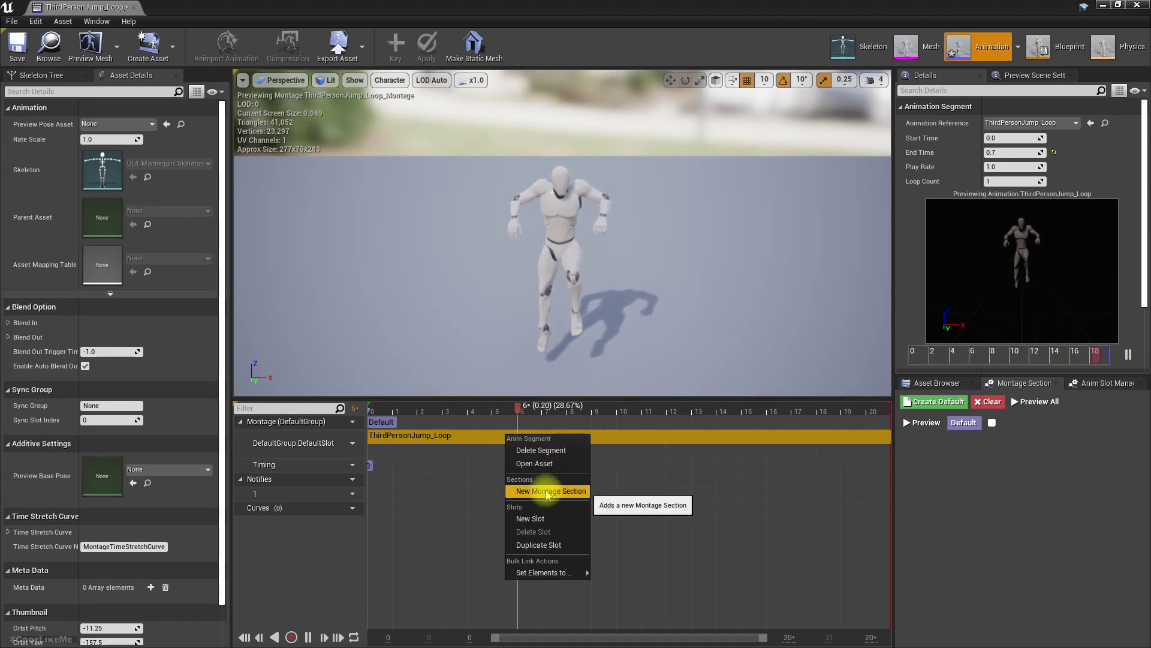
left_click(453, 465)
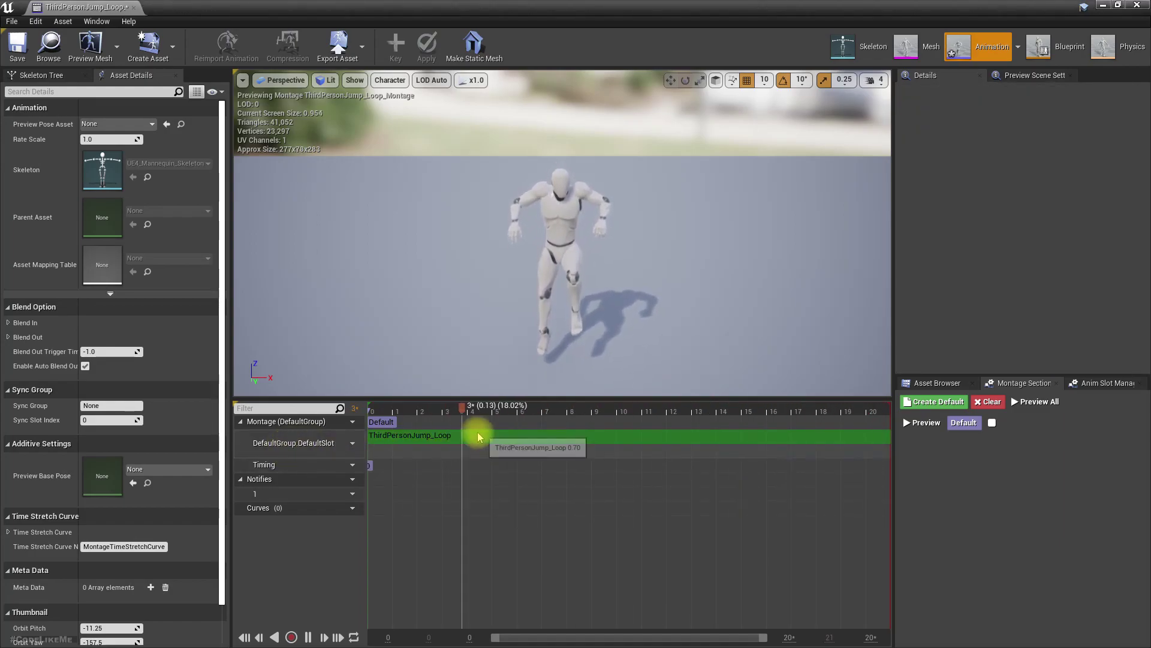
right_click(499, 441)
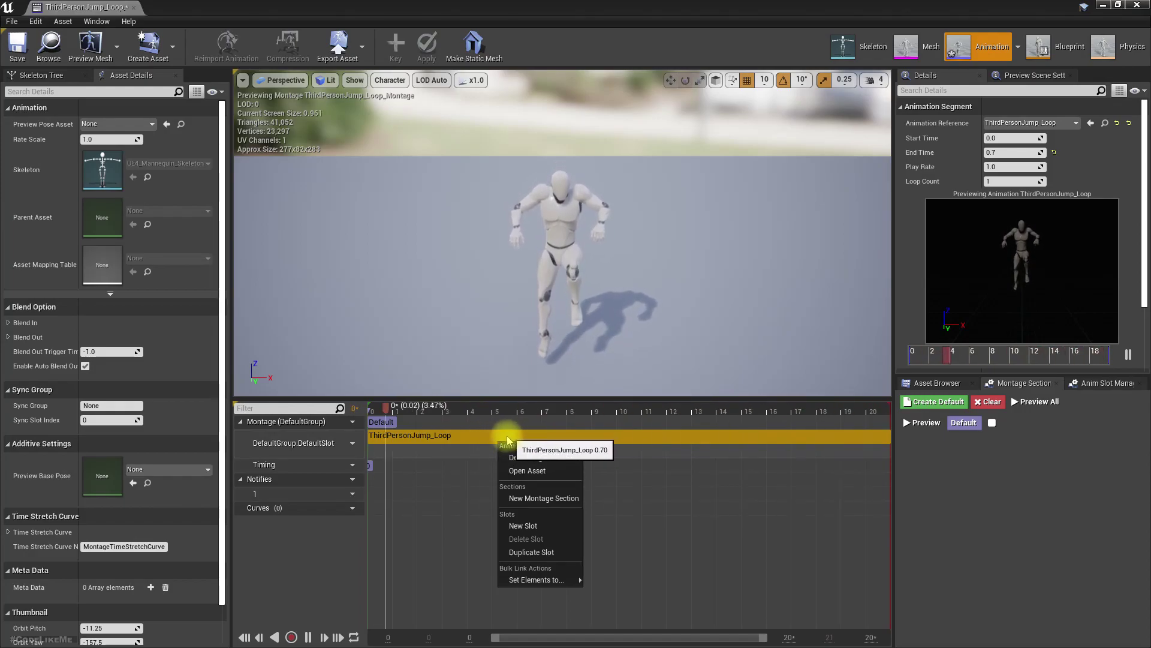
left_click(468, 474)
left_click(472, 440)
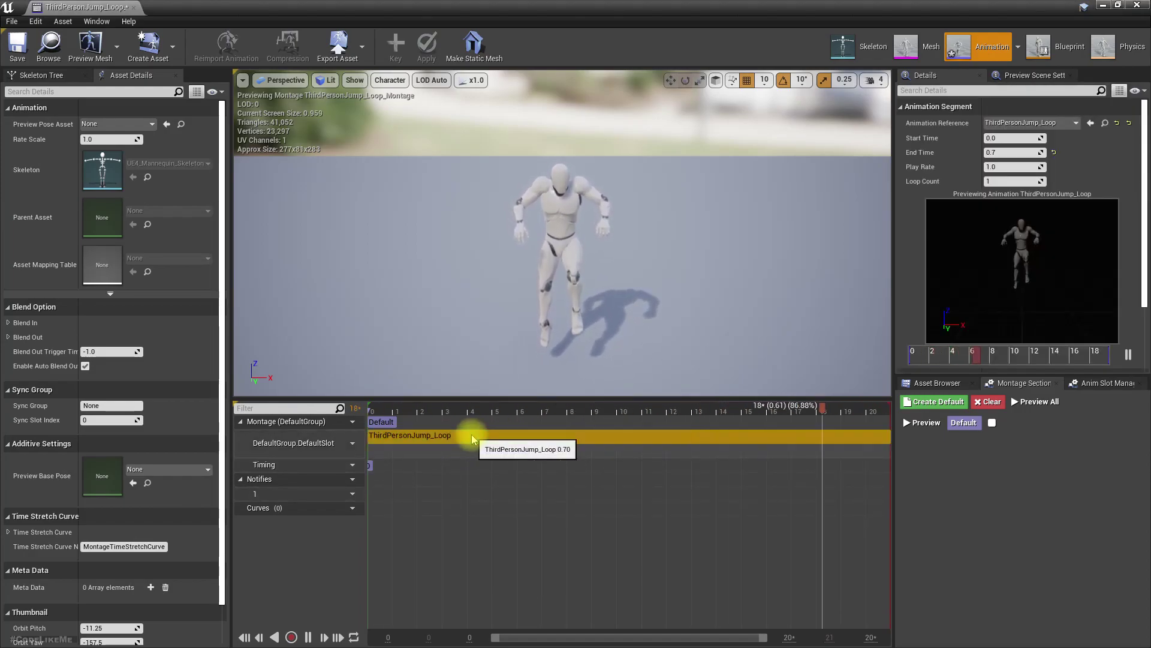
right_click(472, 440)
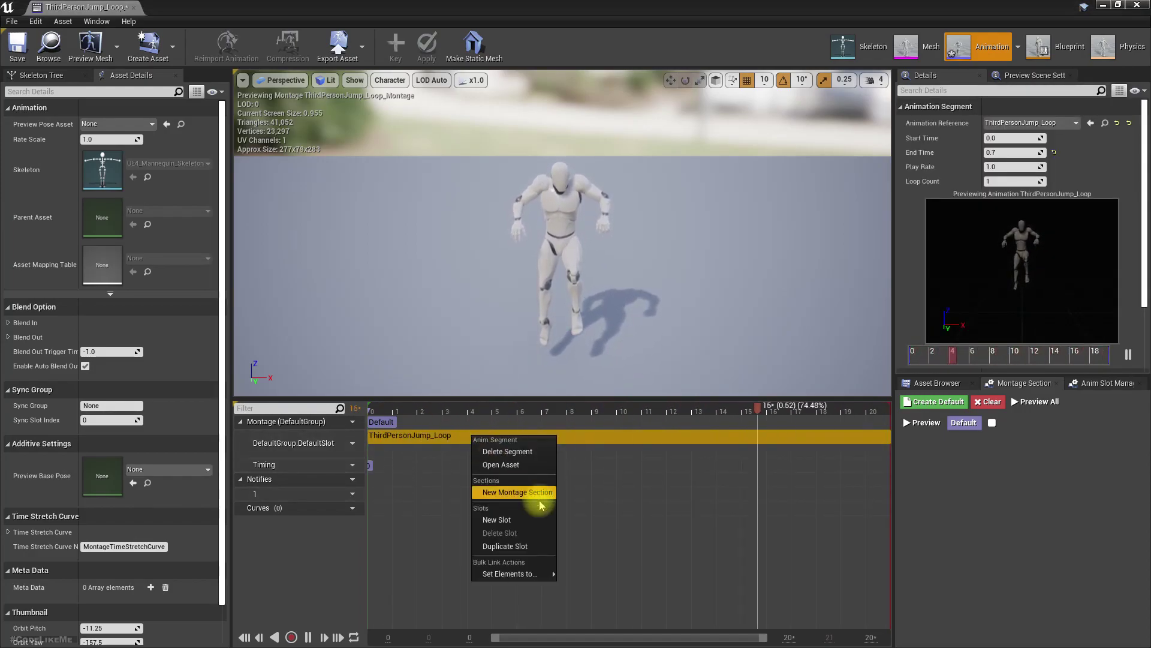
left_click(524, 493)
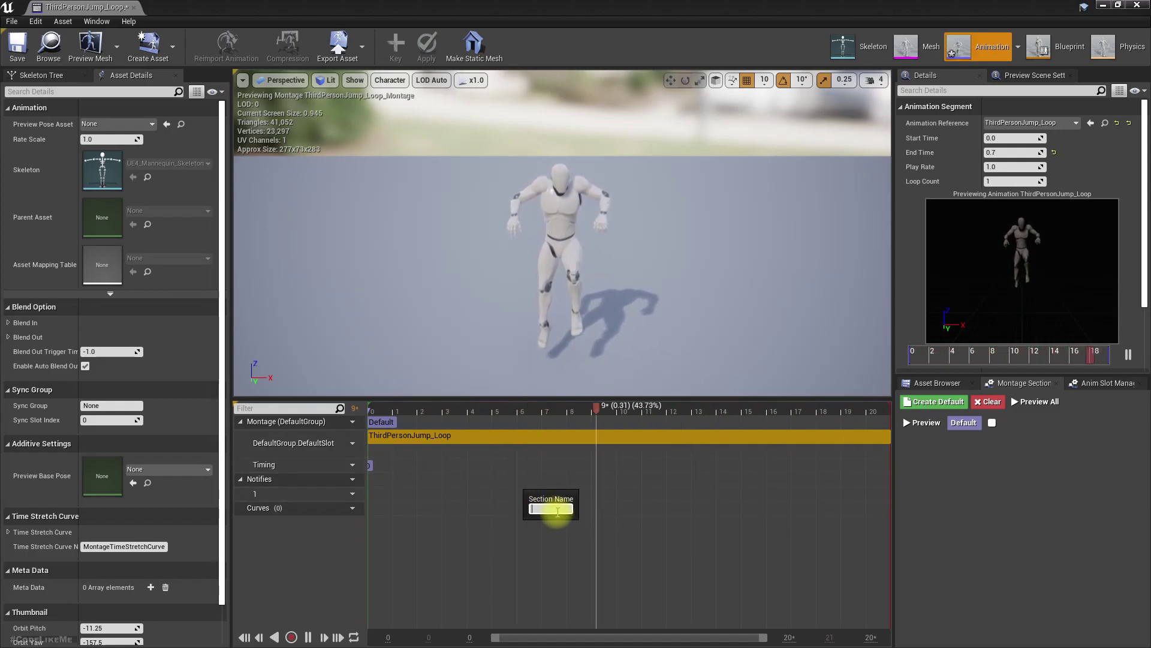
key("Escape")
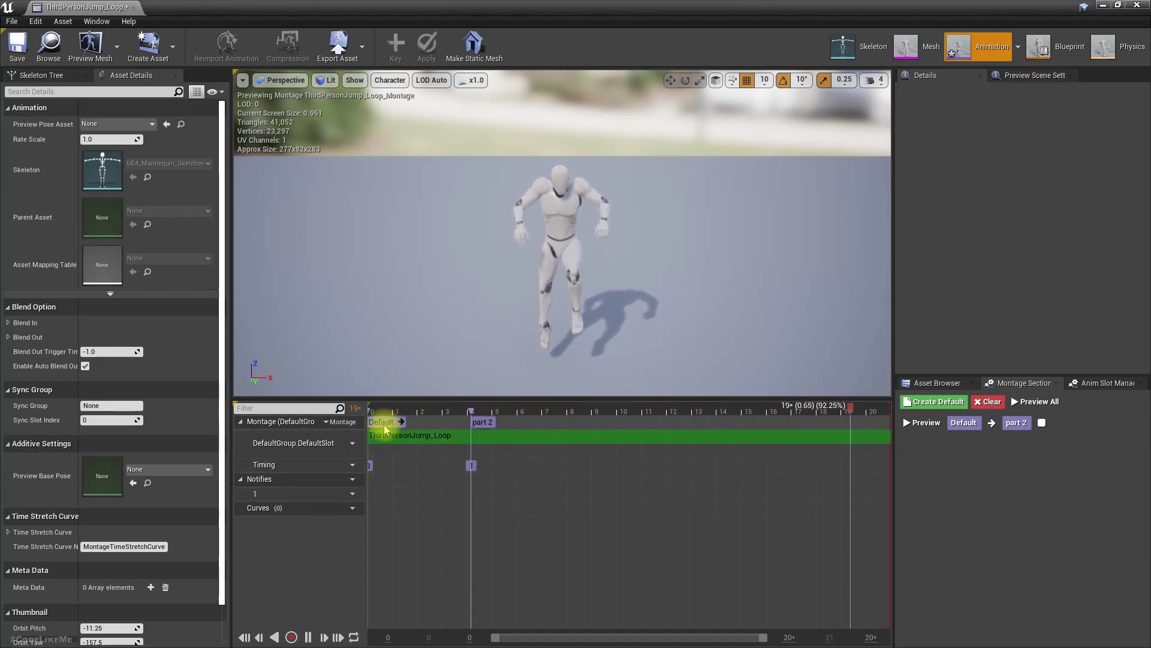
Rename the new section to 'section 2' in the Details panel's Section Name field
left_click(483, 423)
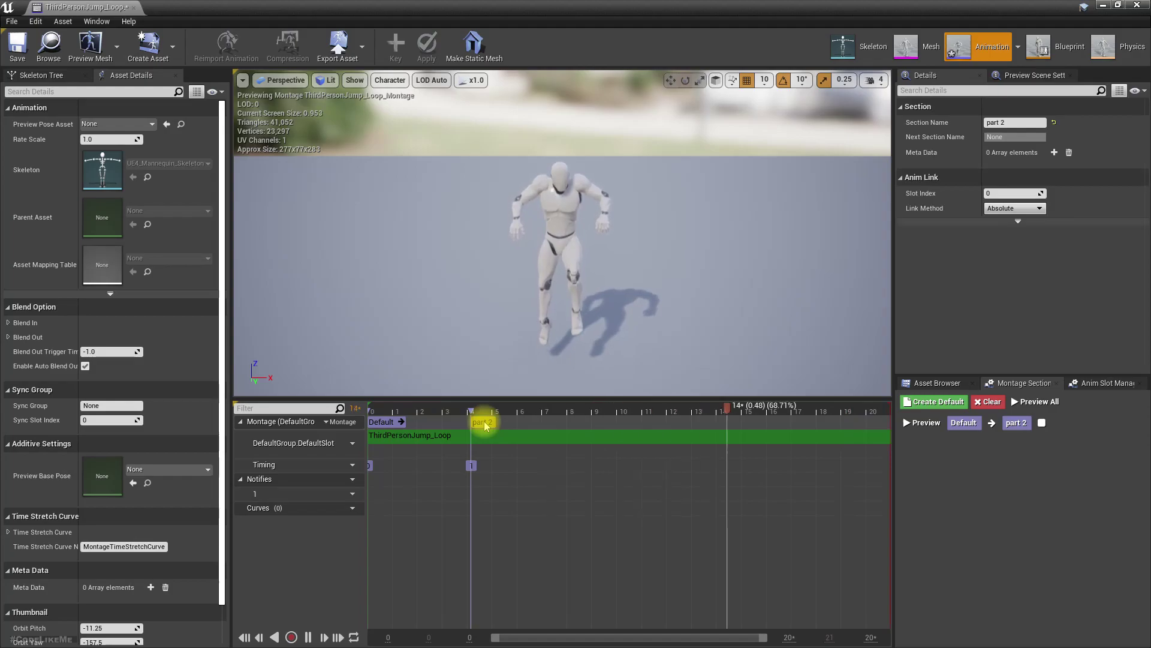
left_click(1023, 122)
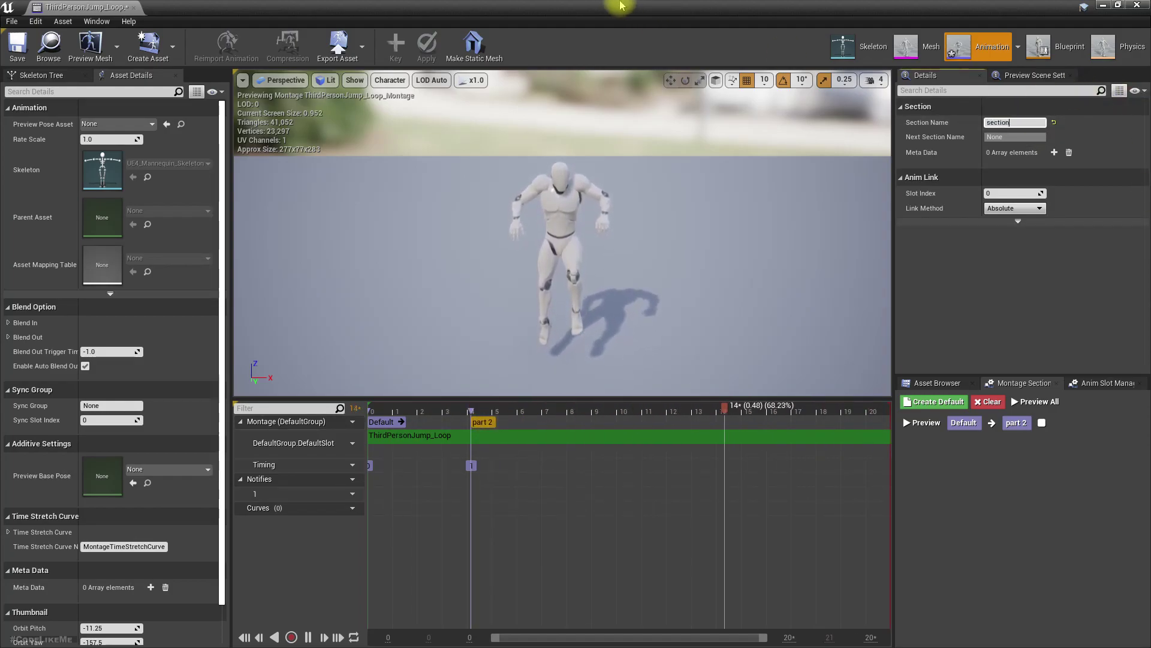
type("section 2")
key("Return")
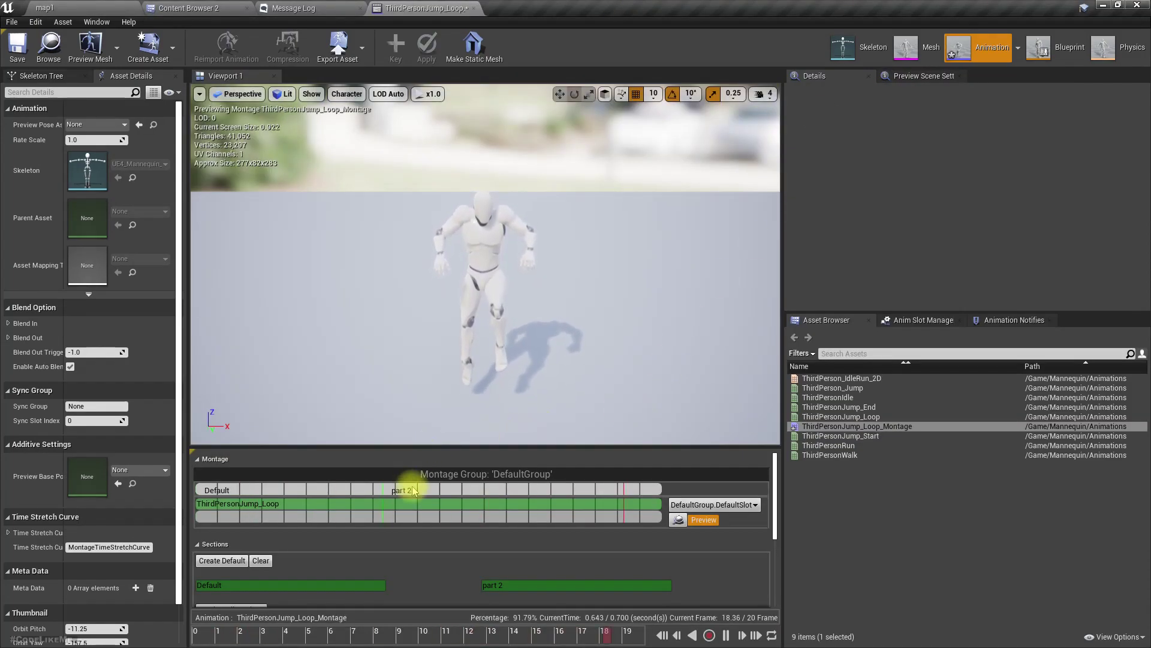
right_click(401, 493)
left_click(395, 495)
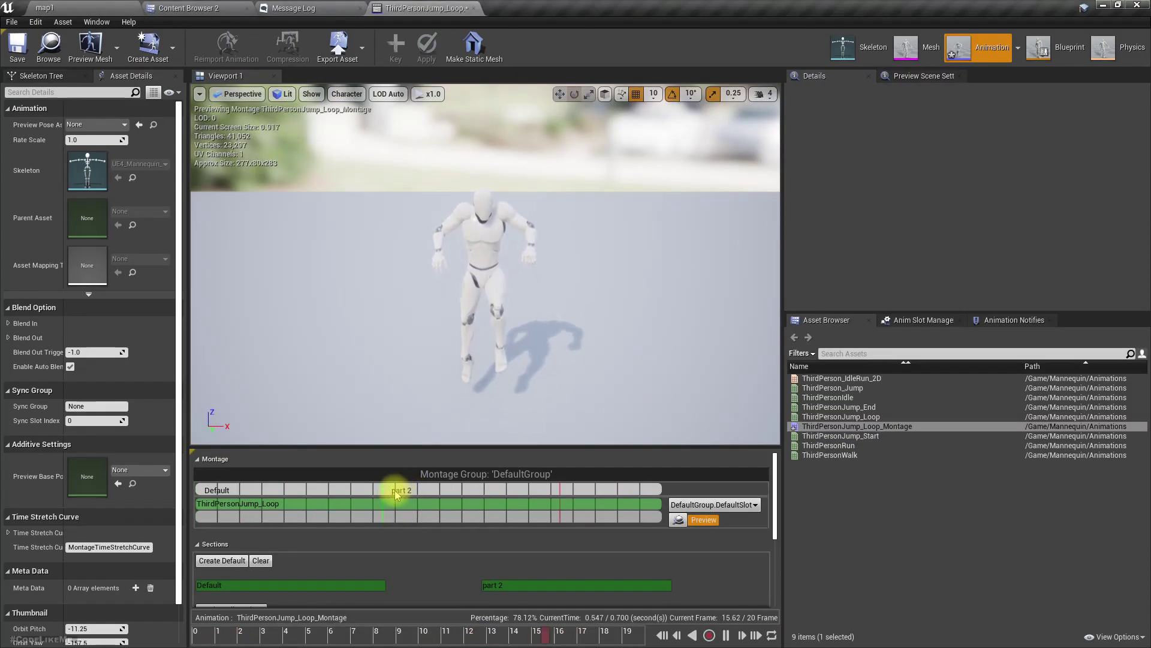
left_click(534, 586)
left_click(952, 123)
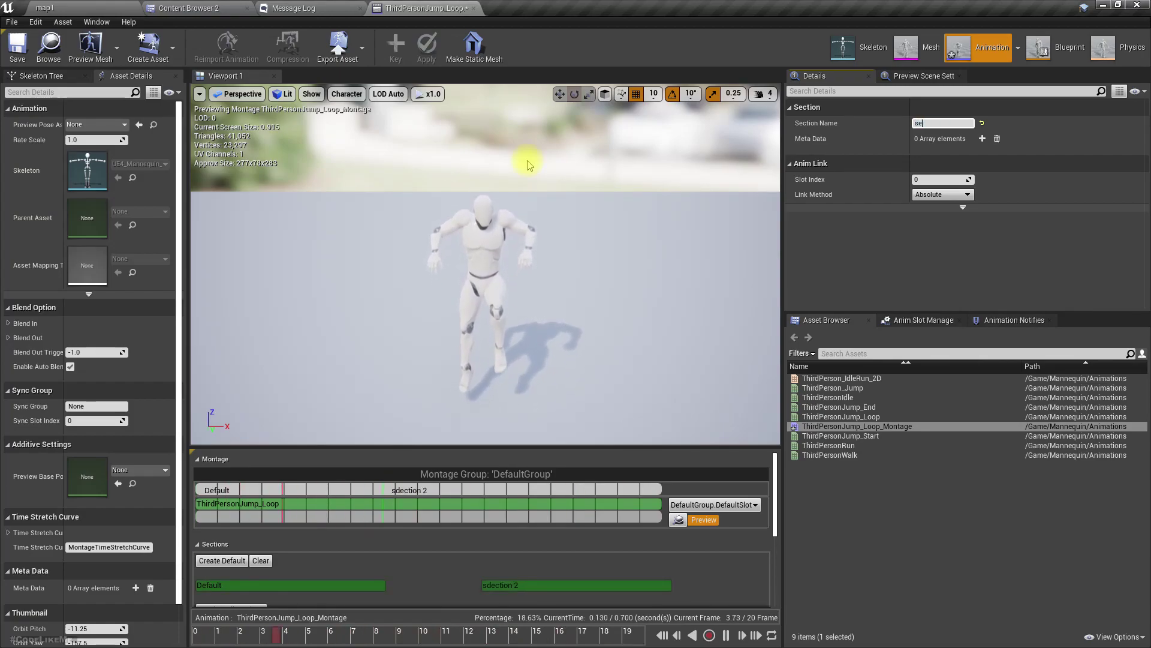
type("2")
key("Return")
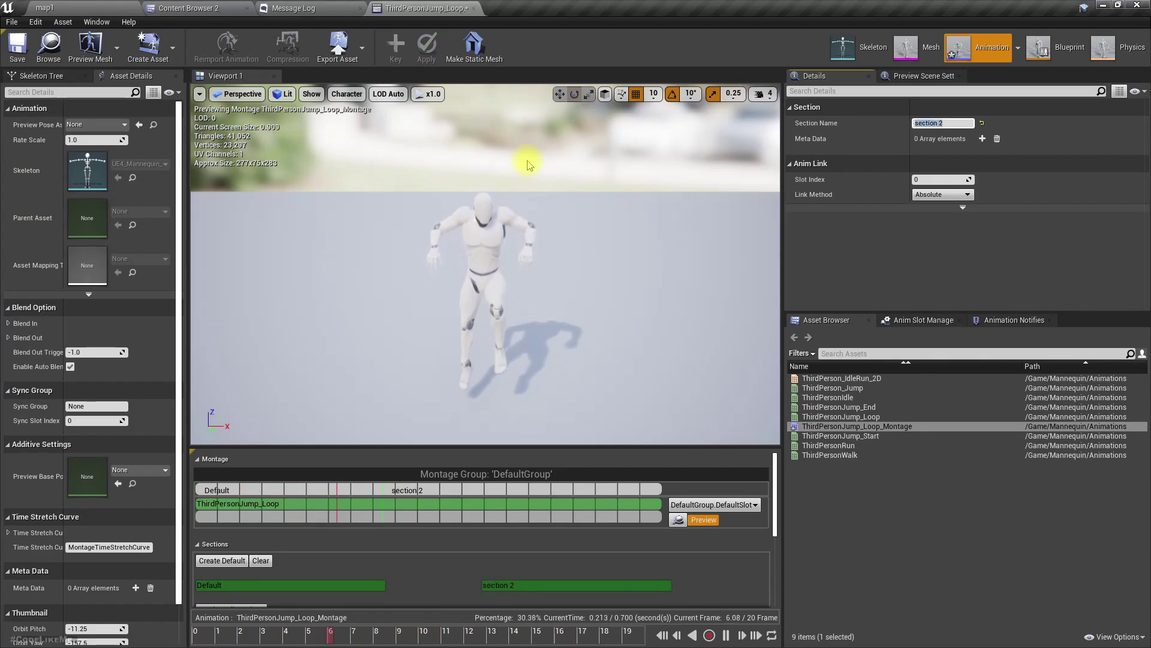
Review the Sections list showing Default and section 2, and inspect section 2's properties
left_click(353, 542)
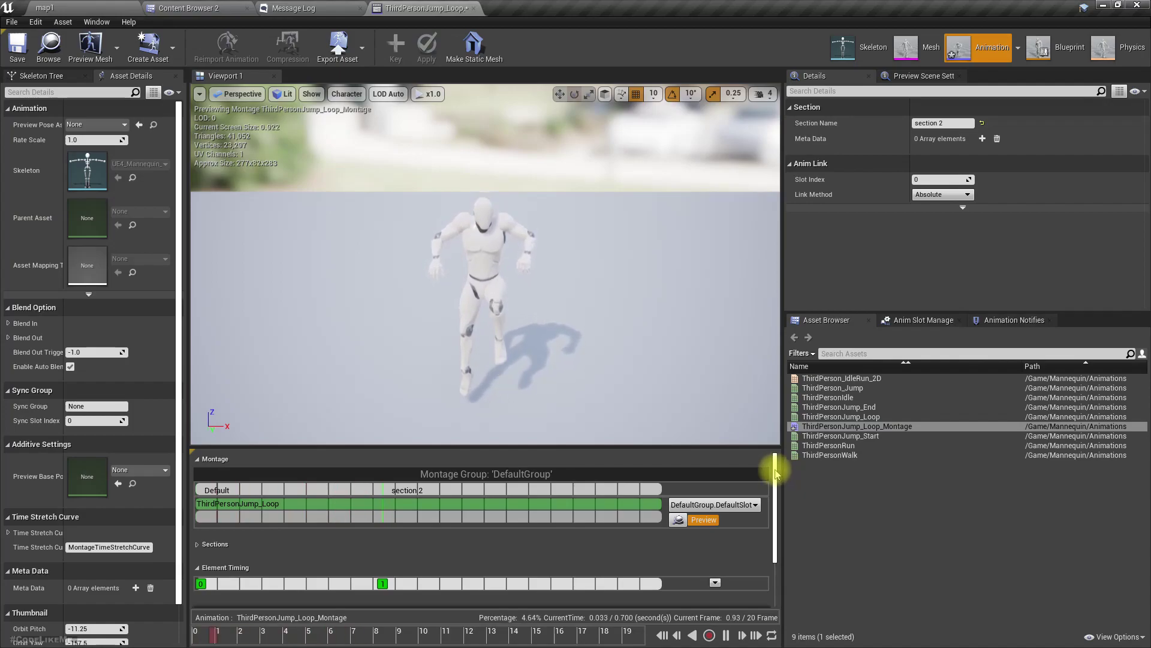
mouse_move(776, 473)
left_mouse_down()
mouse_move(767, 528)
mouse_move(772, 475)
left_mouse_up()
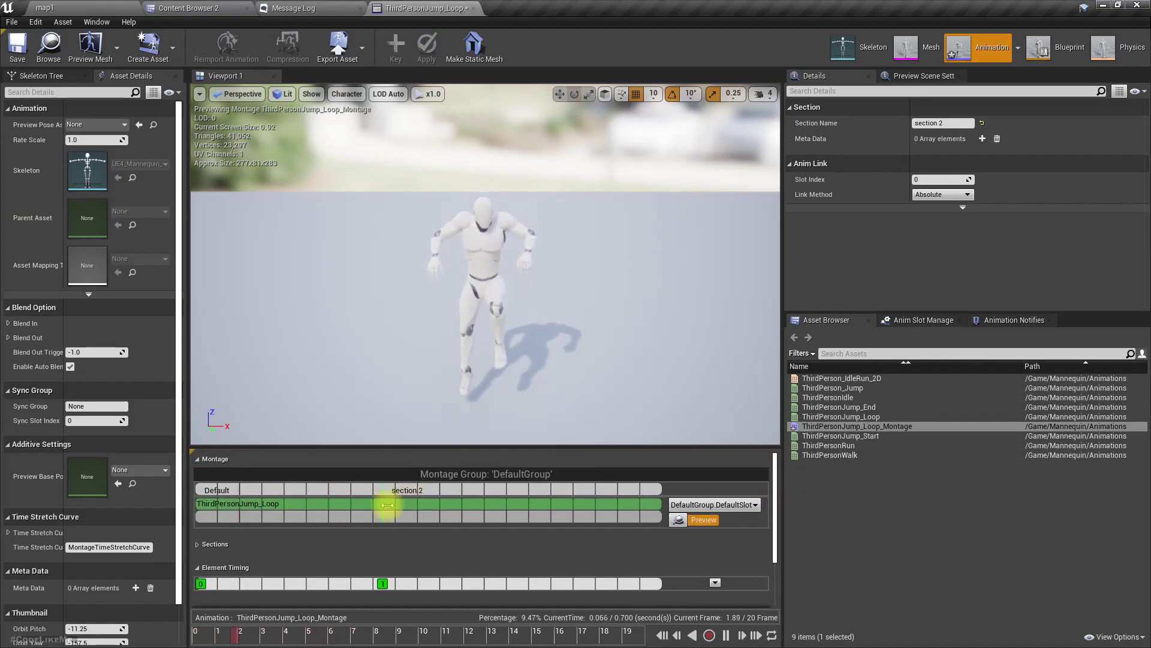
scroll(626, 544, "down", 1)
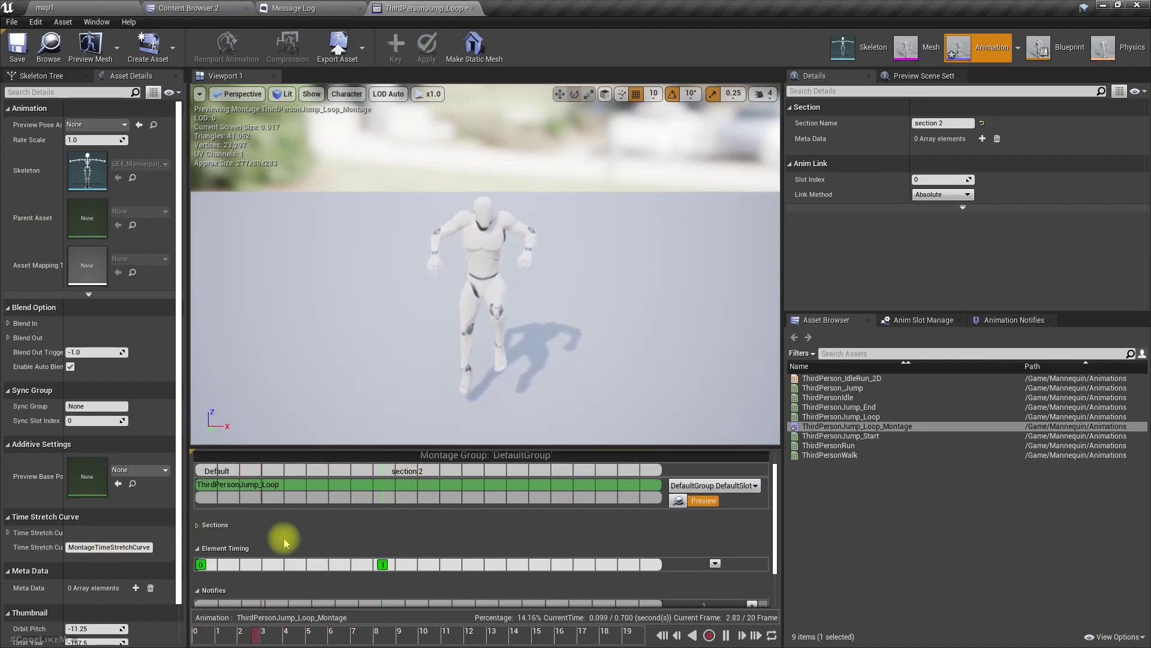
scroll(408, 540, "down", 1)
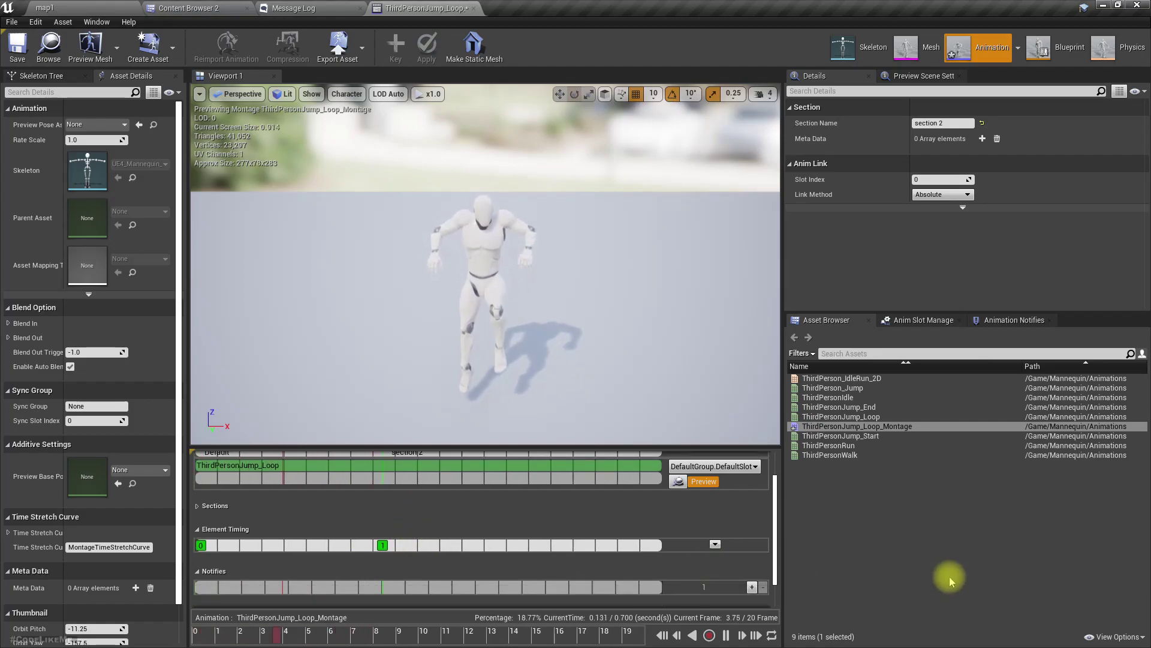
scroll(777, 533, "up", 2)
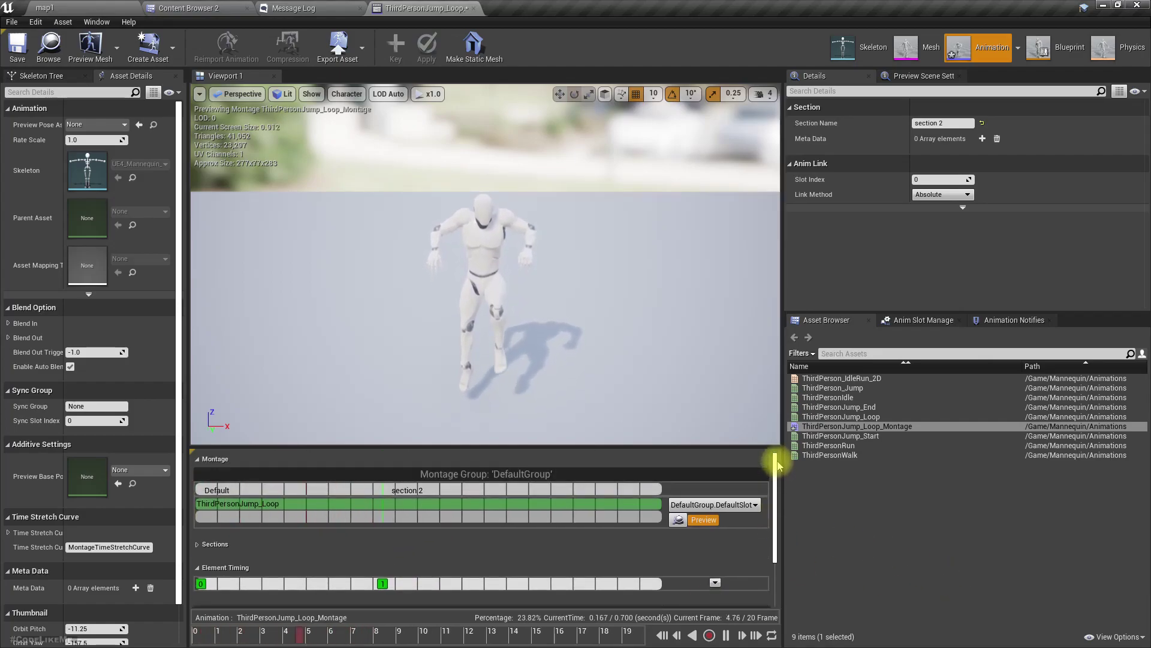
left_click(401, 503)
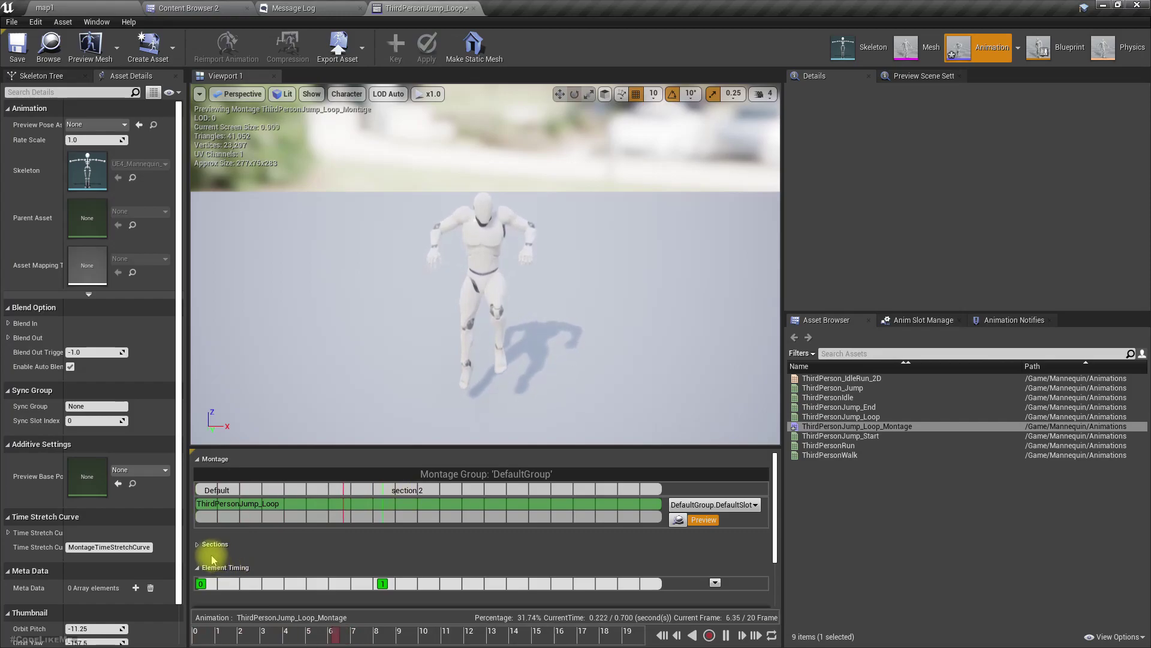
left_click(198, 544)
left_click(541, 593)
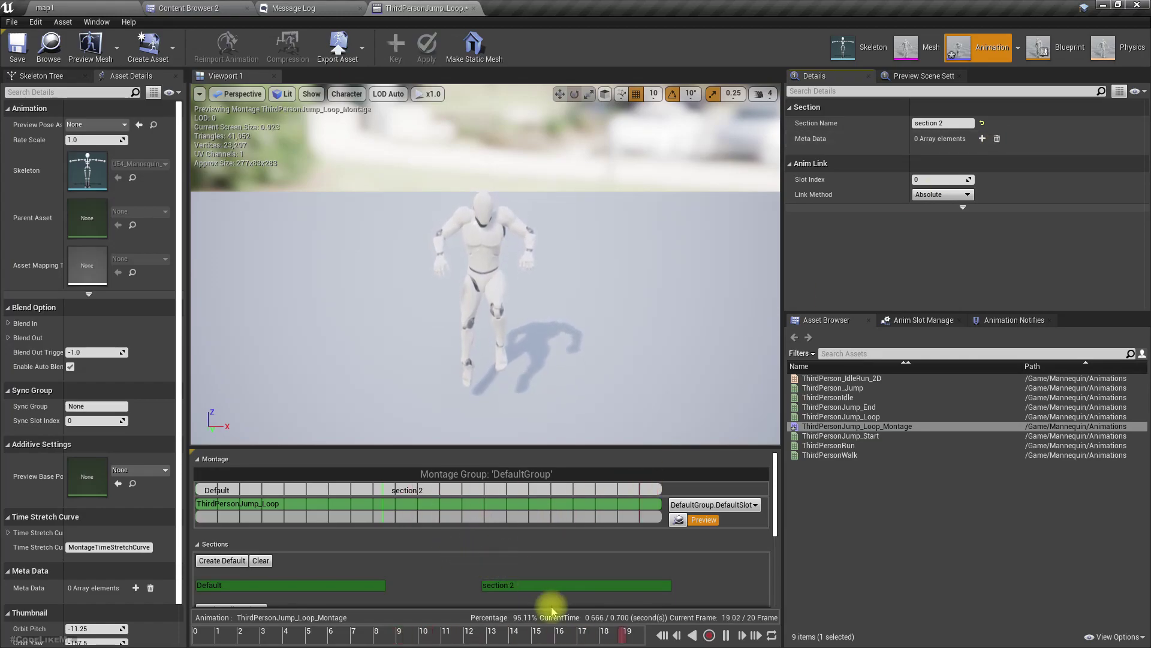
left_click(820, 638)
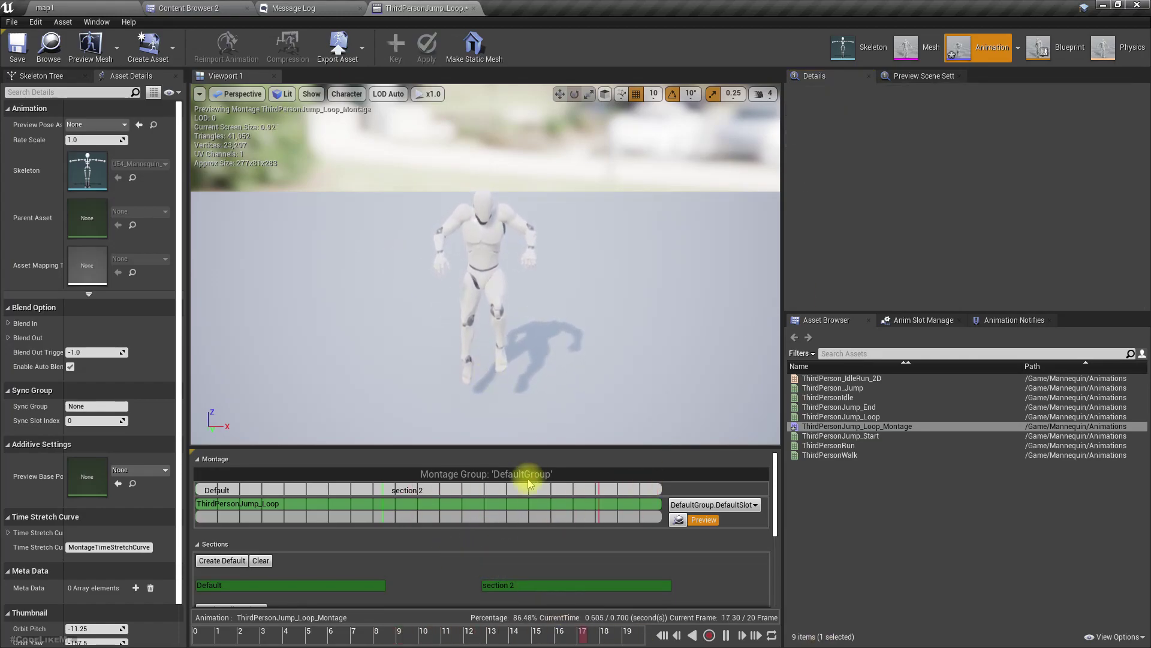
Delete section 2 in one editor, then delete the jump loop segment and undo it
right_click(384, 489)
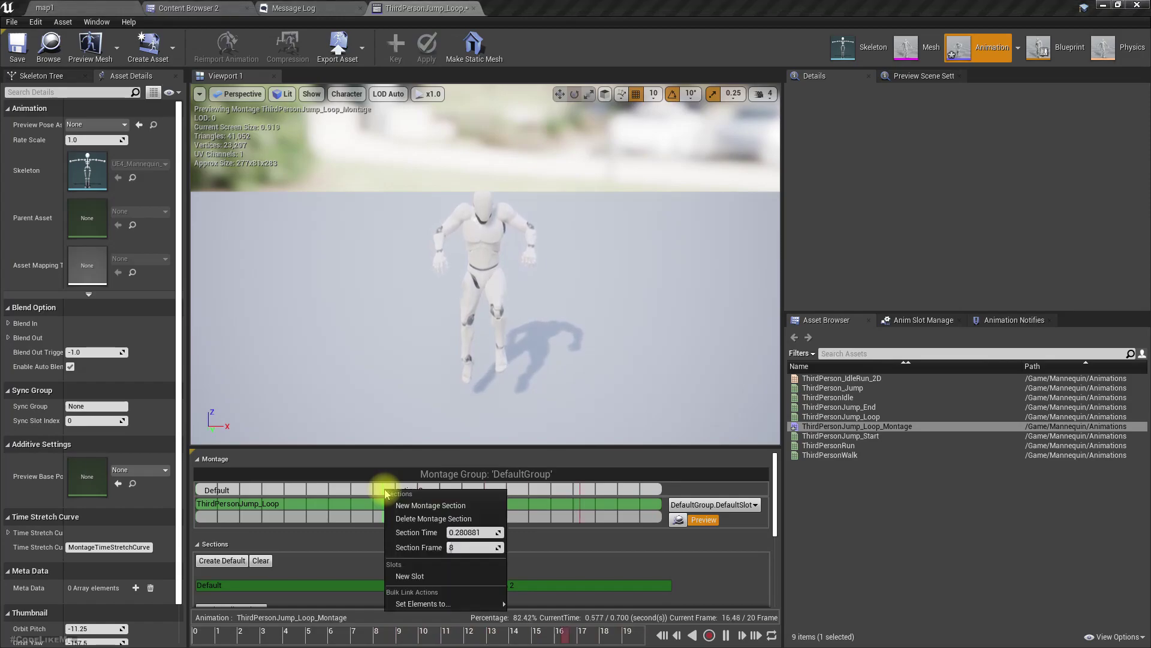
left_click(427, 518)
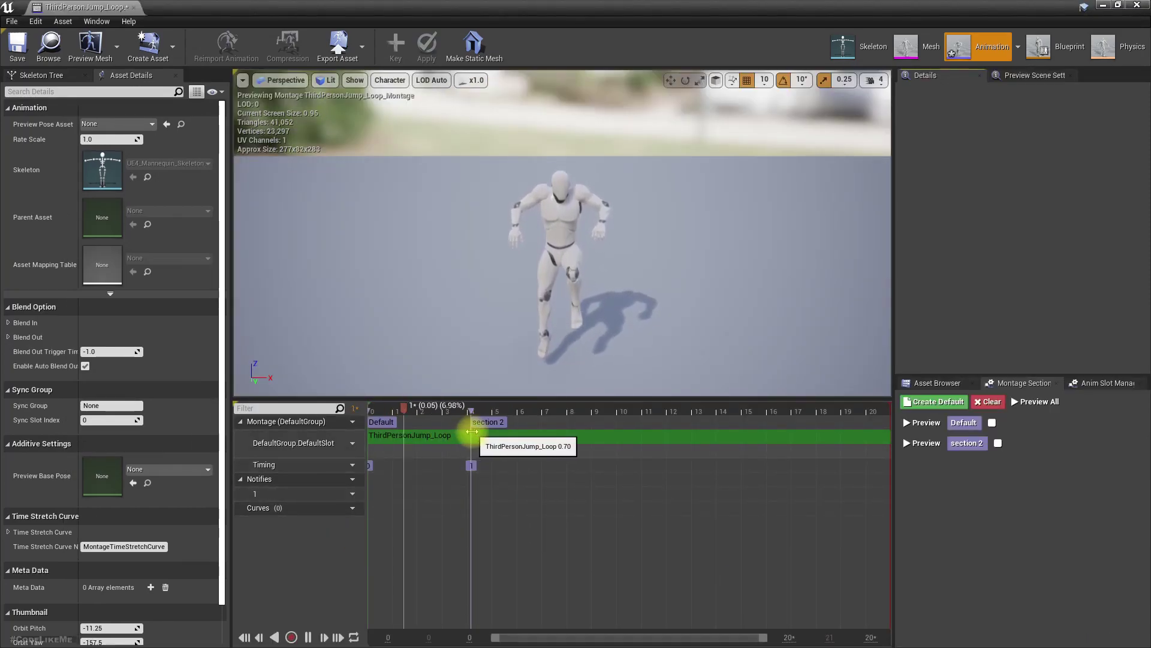
right_click(472, 432)
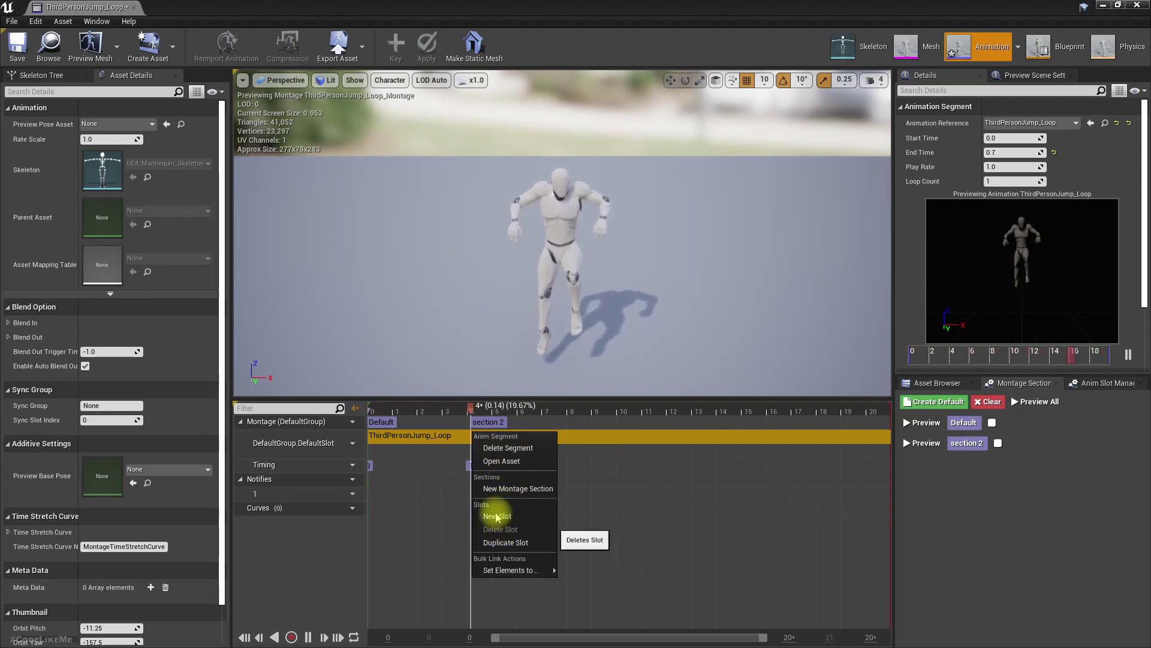
left_click(493, 449)
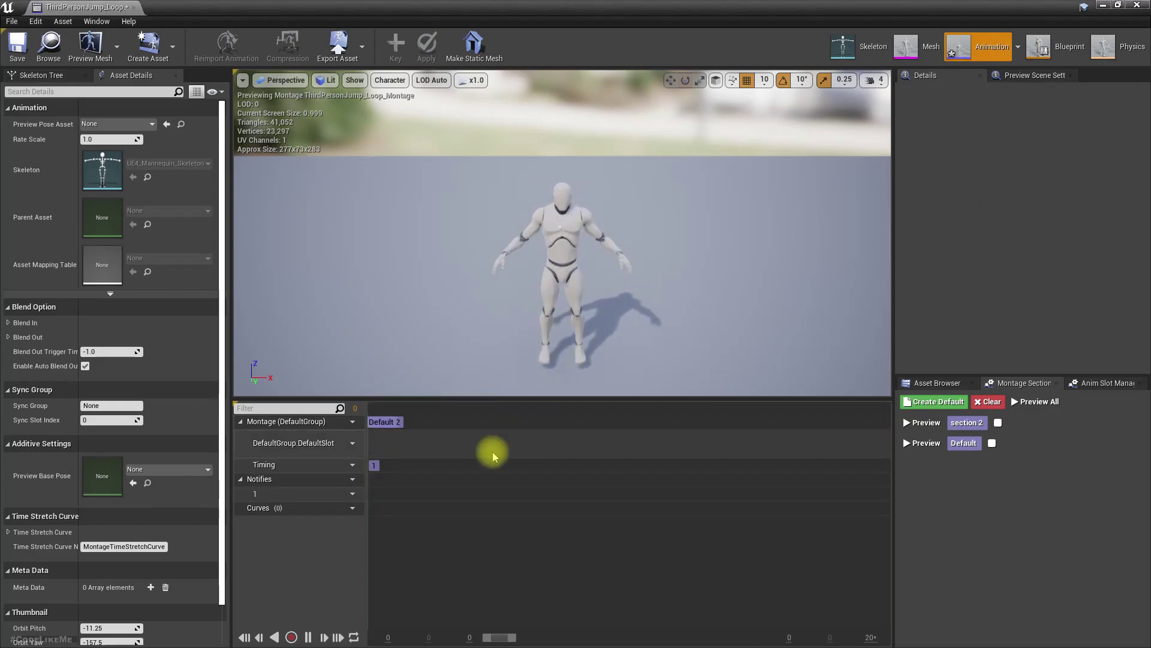
key("ctrl+z")
Remove the section 2 marker with Delete Montage Section, leaving only Default
left_click(486, 423)
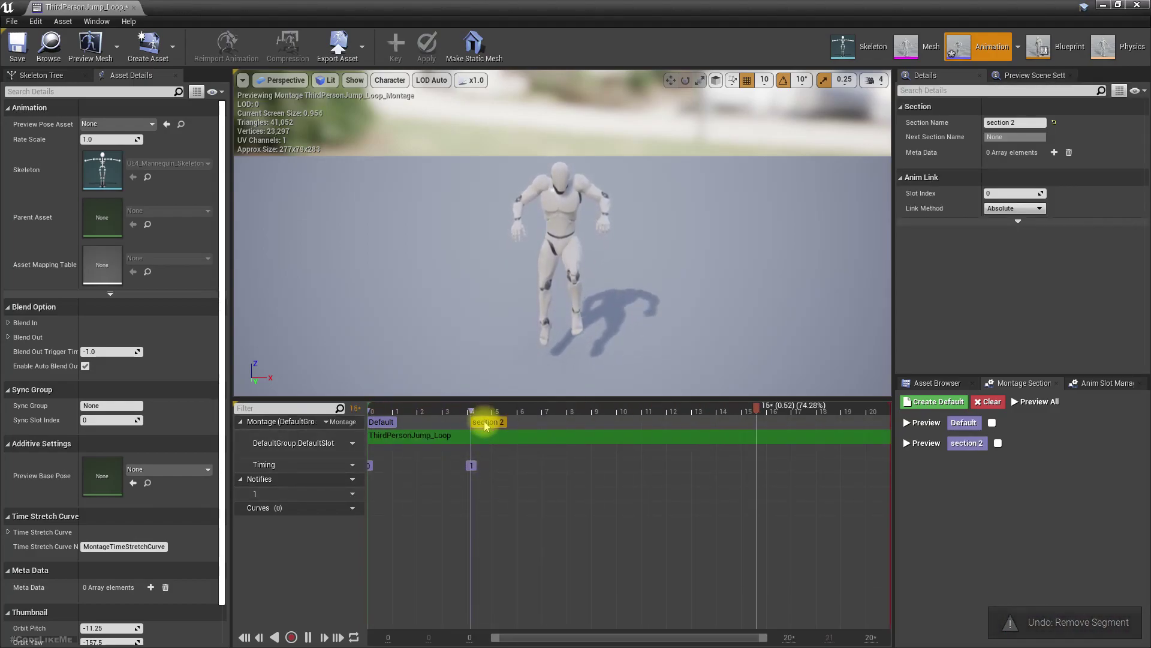
right_click(486, 423)
left_click(482, 421)
right_click(484, 423)
left_click(531, 451)
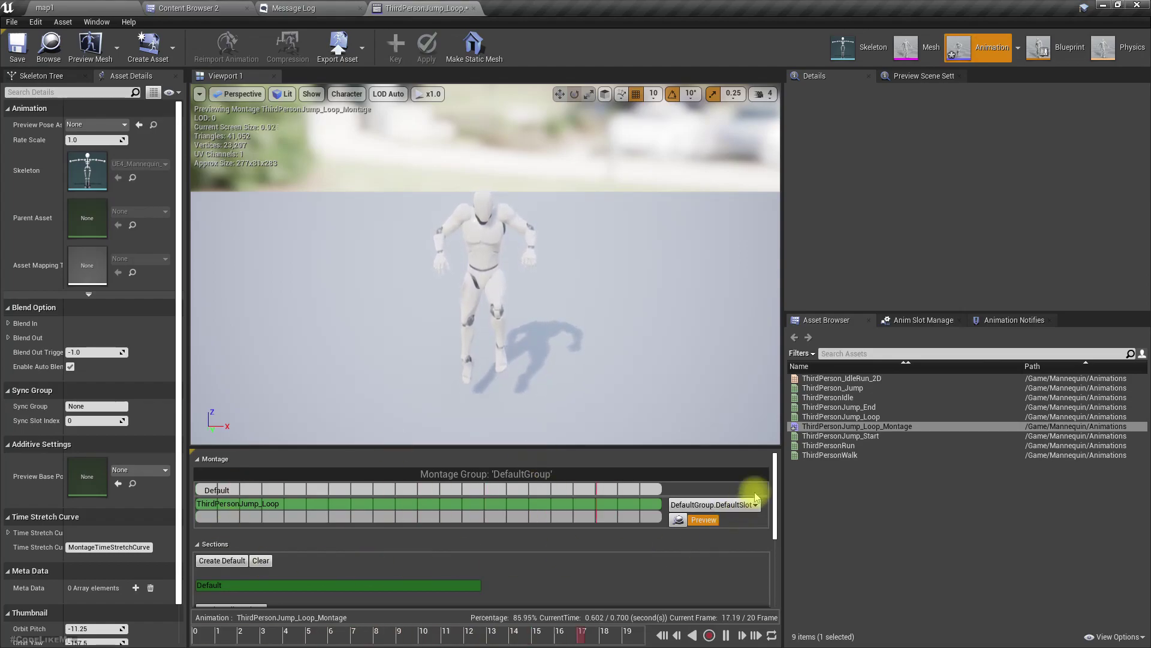
Bring the Sections area into view and select the Default section in the preview bar
left_click_drag(775, 468, 774, 489)
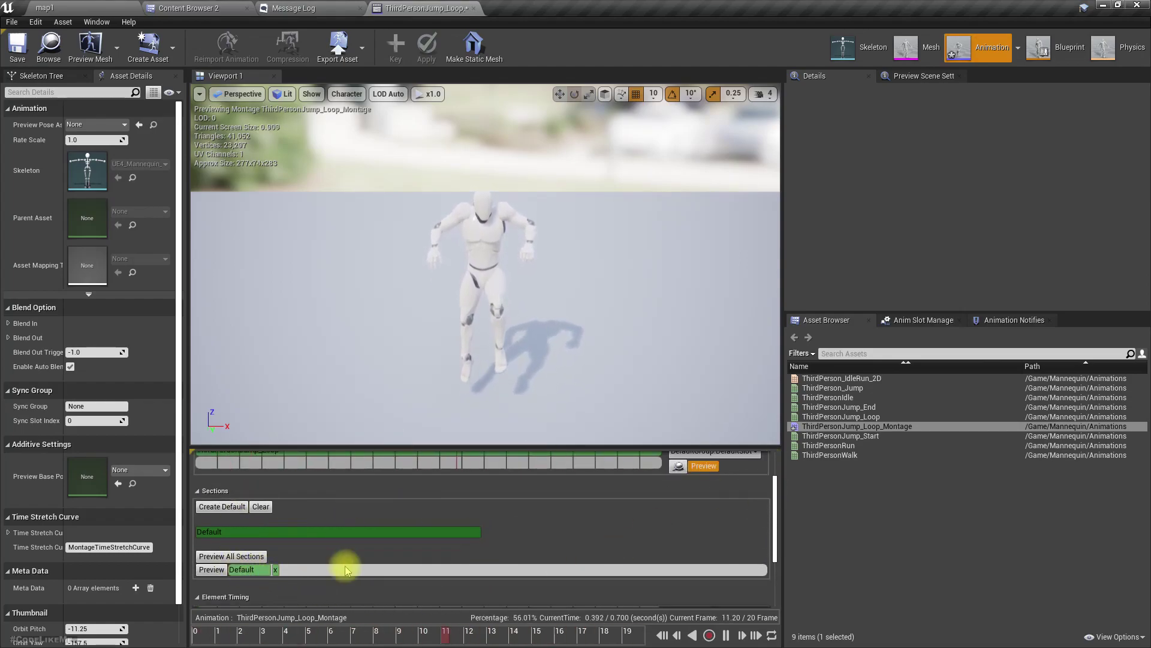
left_click(240, 571)
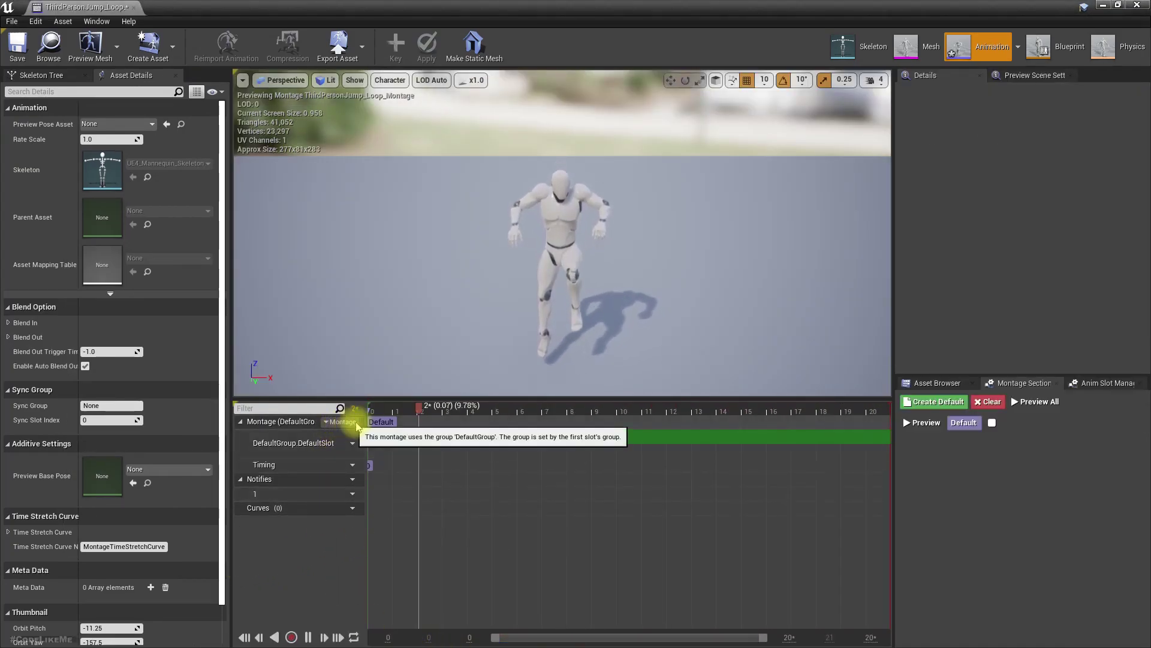
Set Default's next section to Default so it loops, and dock the montage editor beside map1
left_click(380, 423)
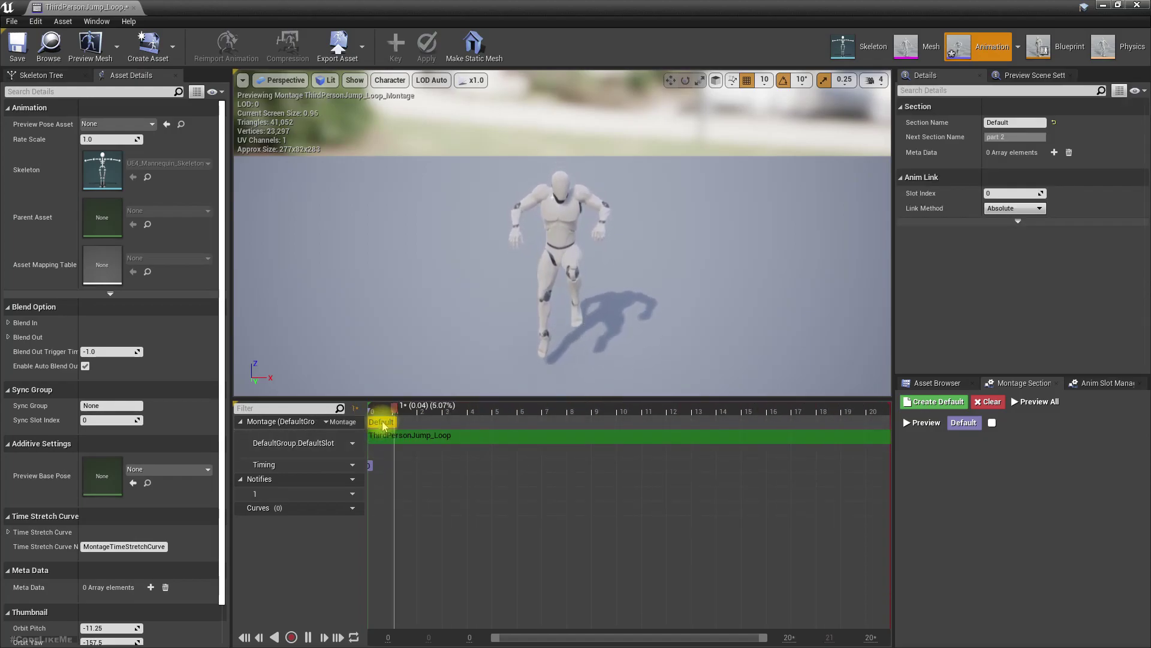
left_click(993, 423)
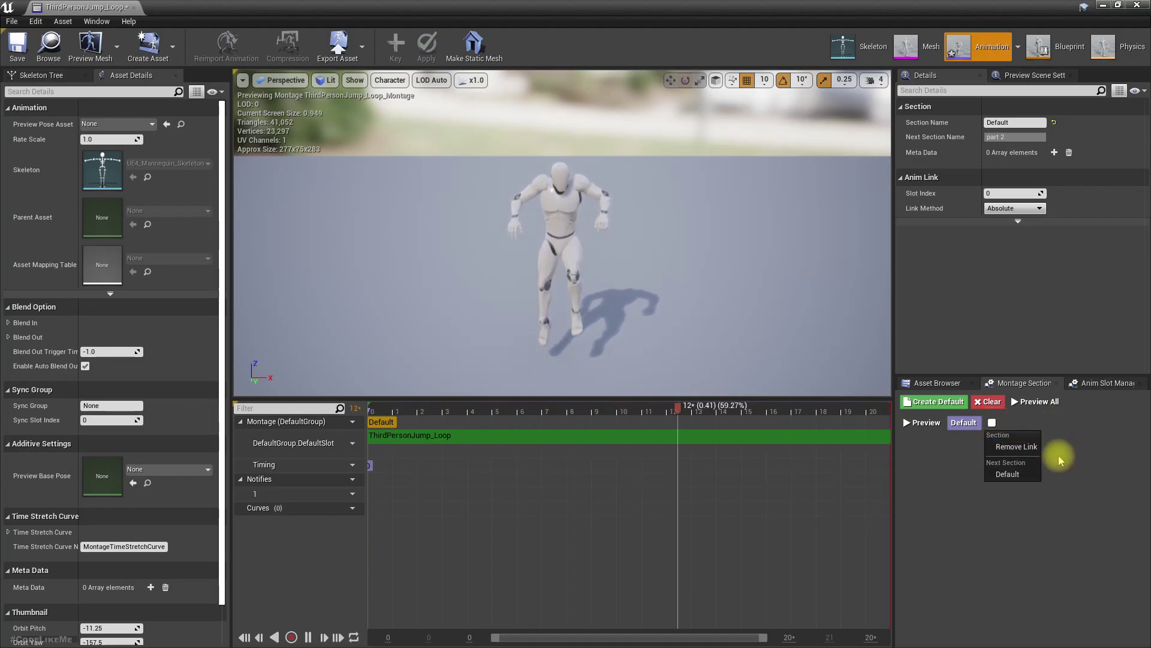
left_click(1013, 475)
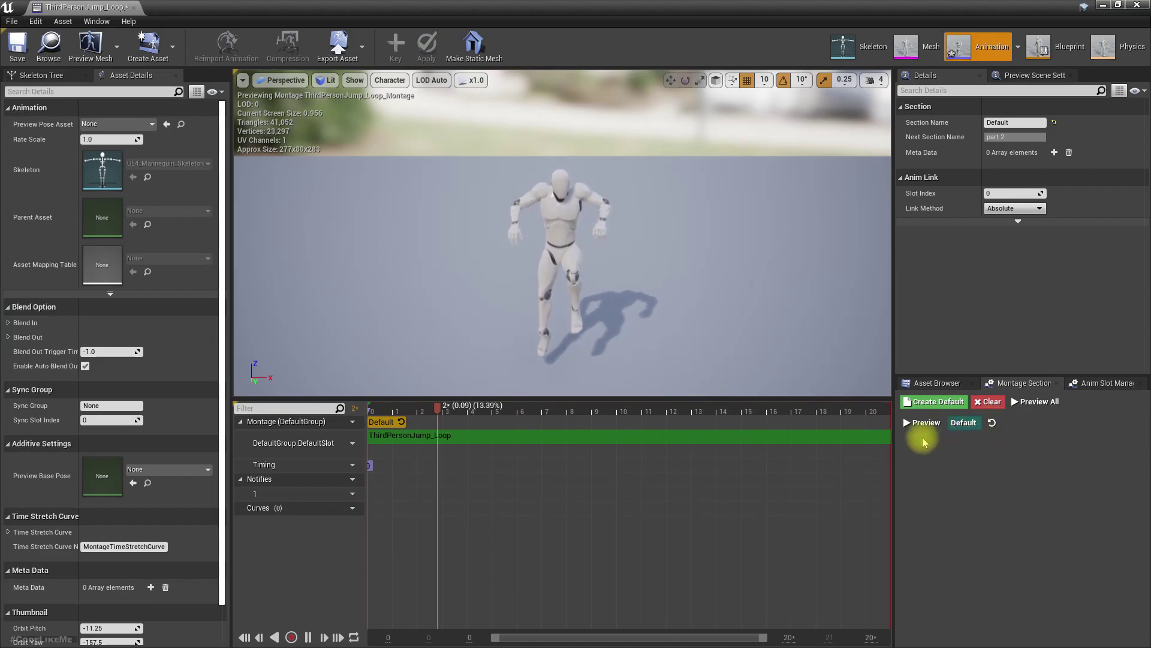
left_click_drag(81, 6, 487, 7)
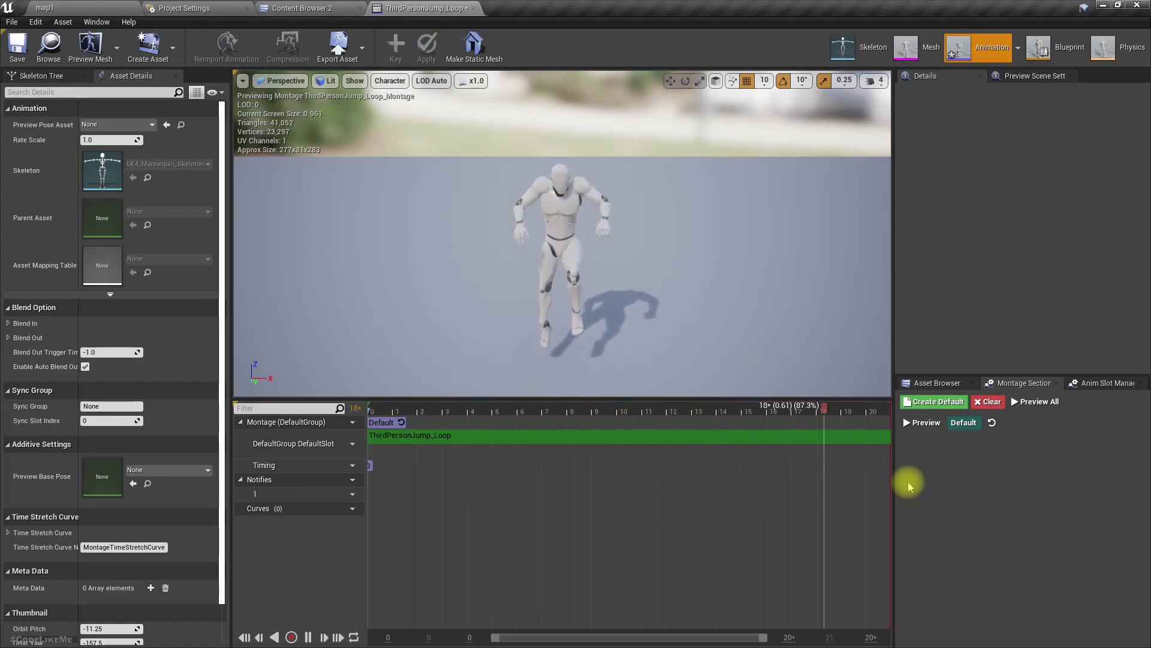
Open the ThirdPersonCharacter Blueprint from map1's Default Pawn Class and view its Event Graph
left_click(45, 8)
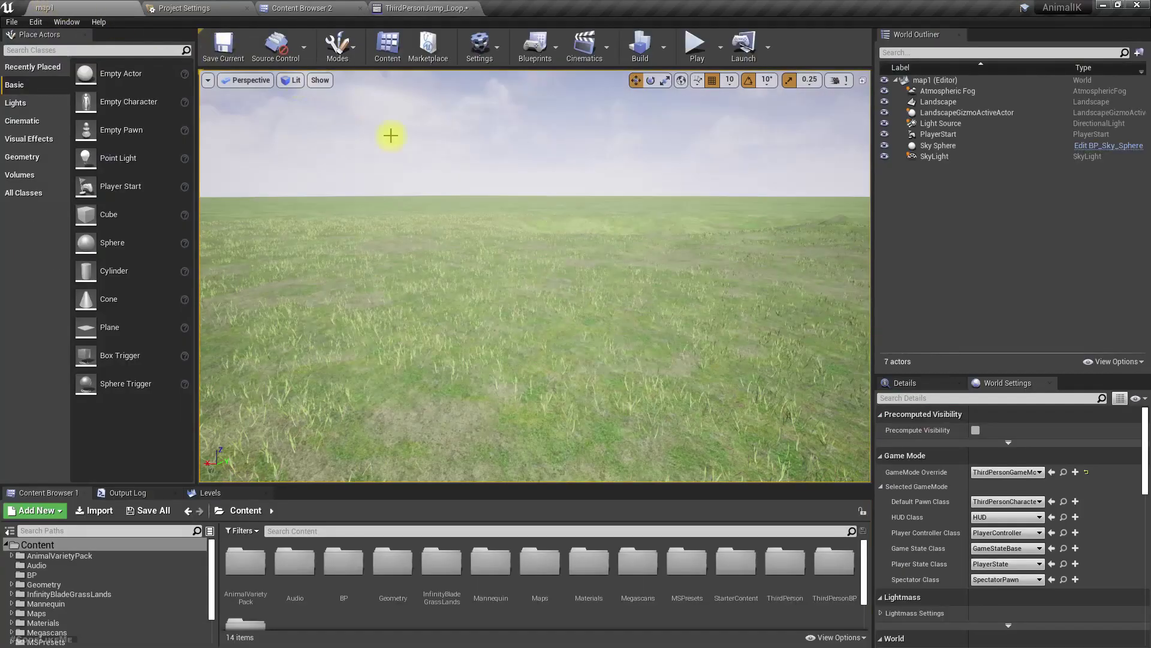
left_click(1063, 501)
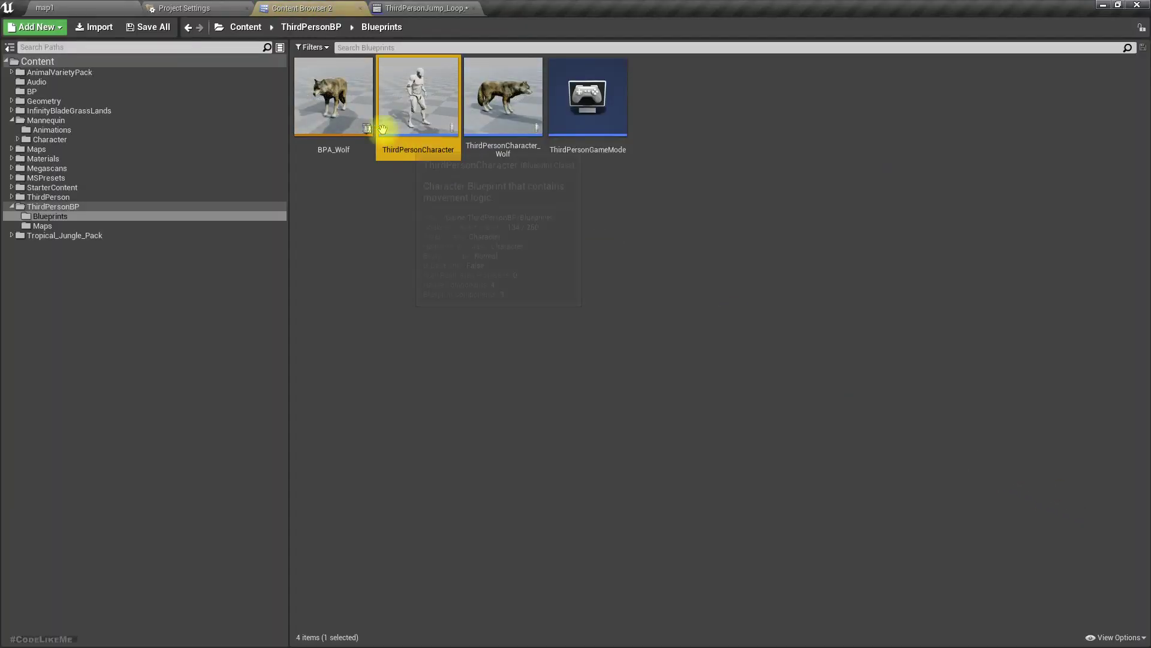
double_click(406, 75)
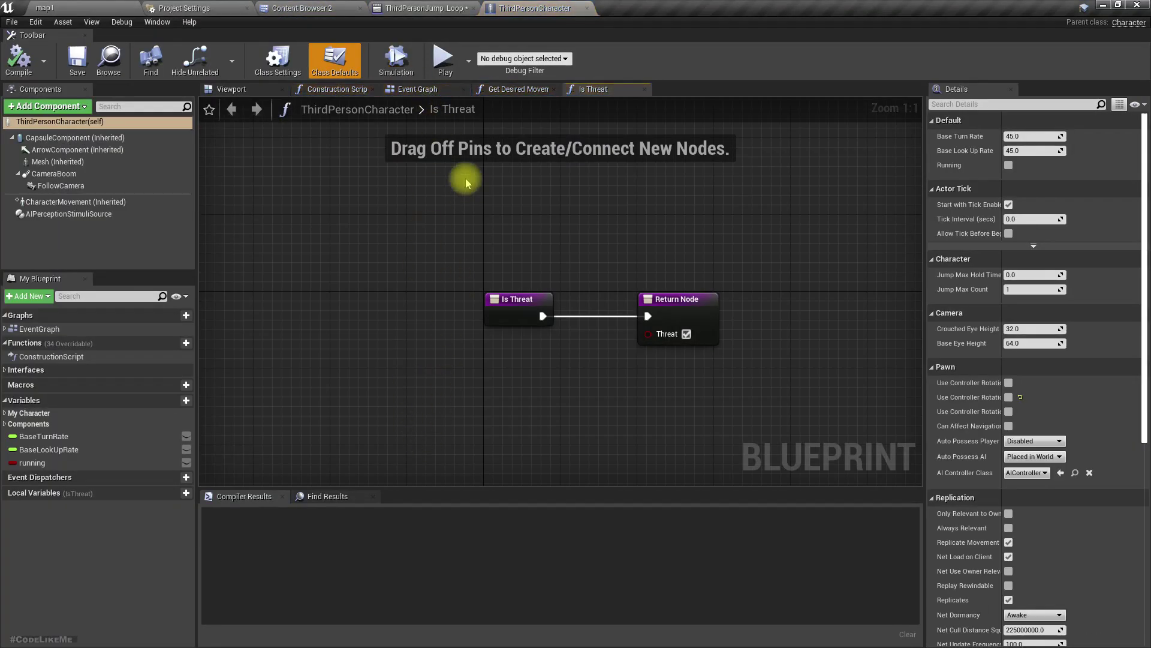
left_click(413, 88)
right_click_drag(457, 365, 506, 334)
scroll(409, 321, "down", 5)
scroll(424, 264, "up", 5)
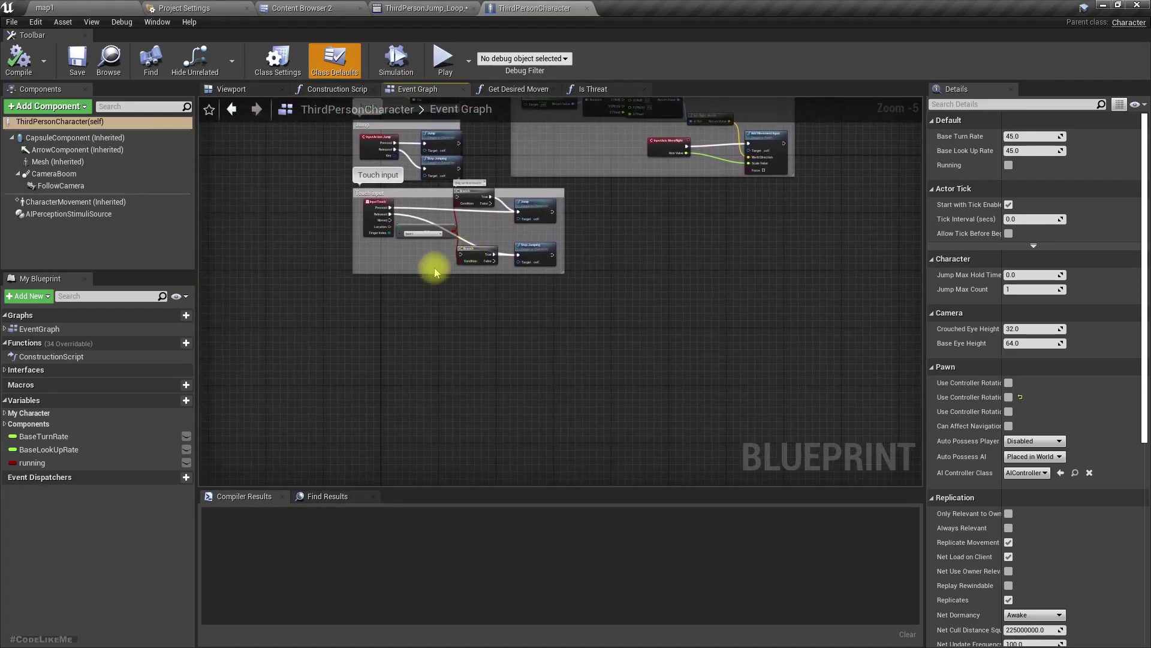
Add a Play Anim Montage node and, below it, a Play Montage node to the Event Graph
right_click(371, 266)
type("play monta")
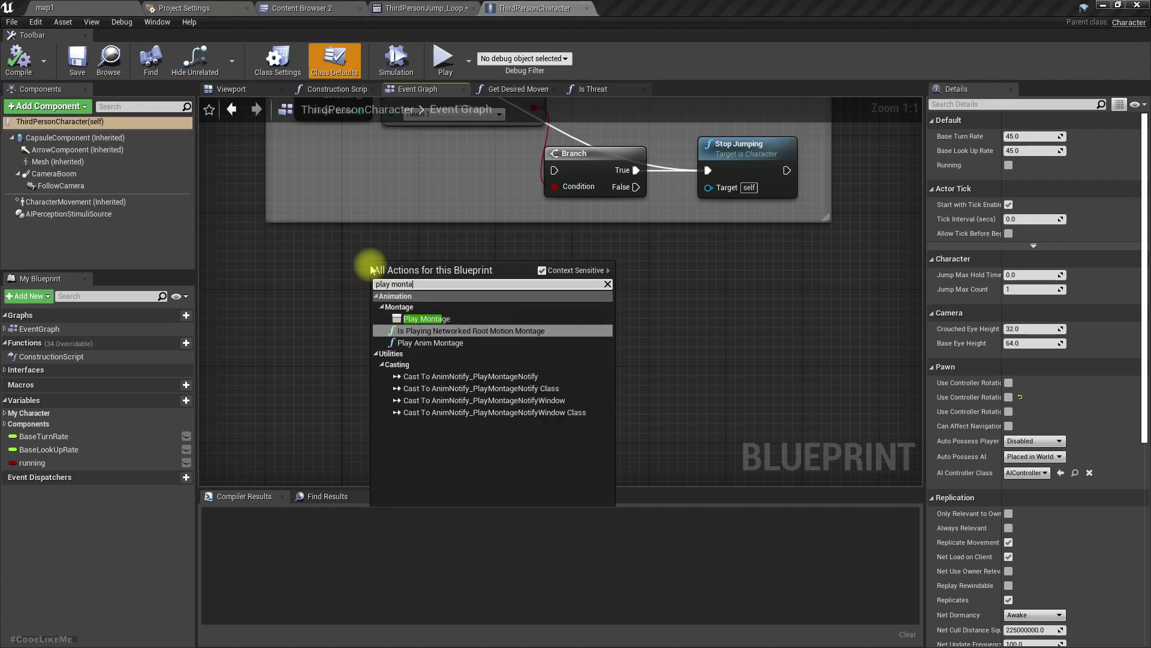
left_click(382, 342)
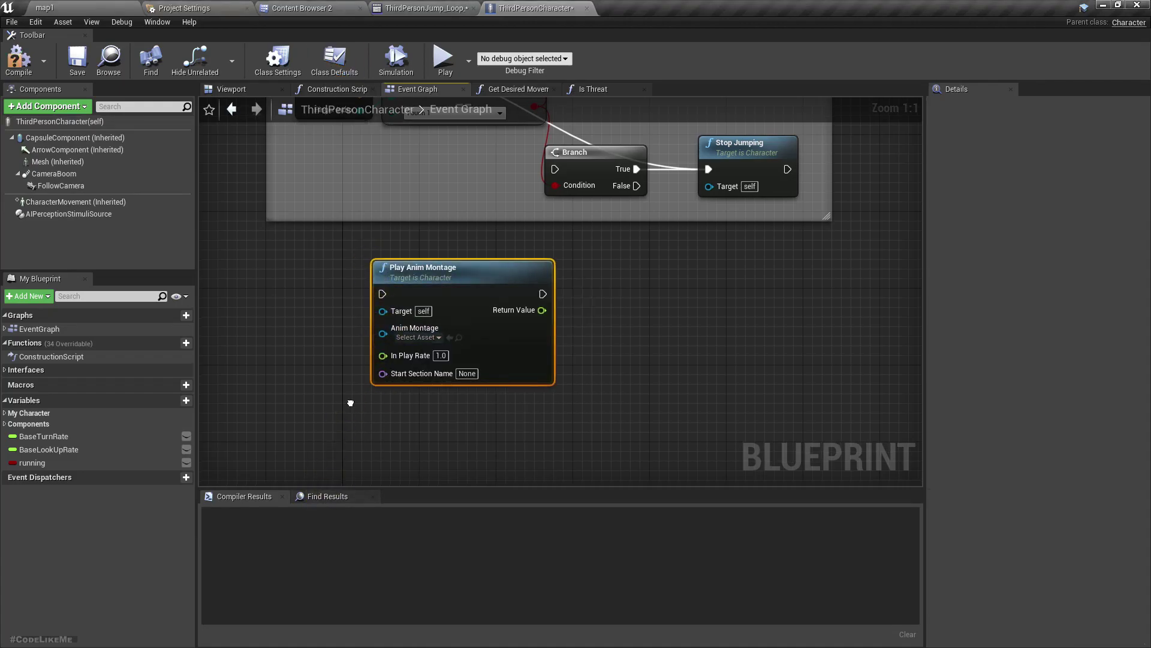
right_click_drag(349, 399, 393, 285)
right_click(379, 277)
type("play mon")
key("Up")
key("Up")
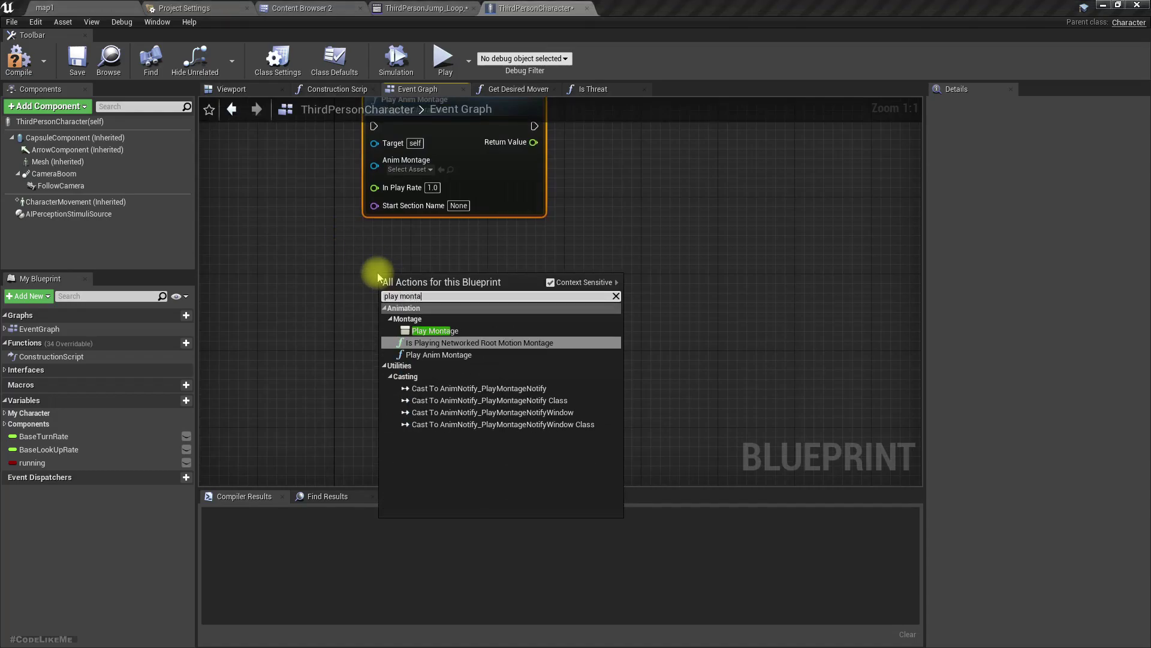
key("Return")
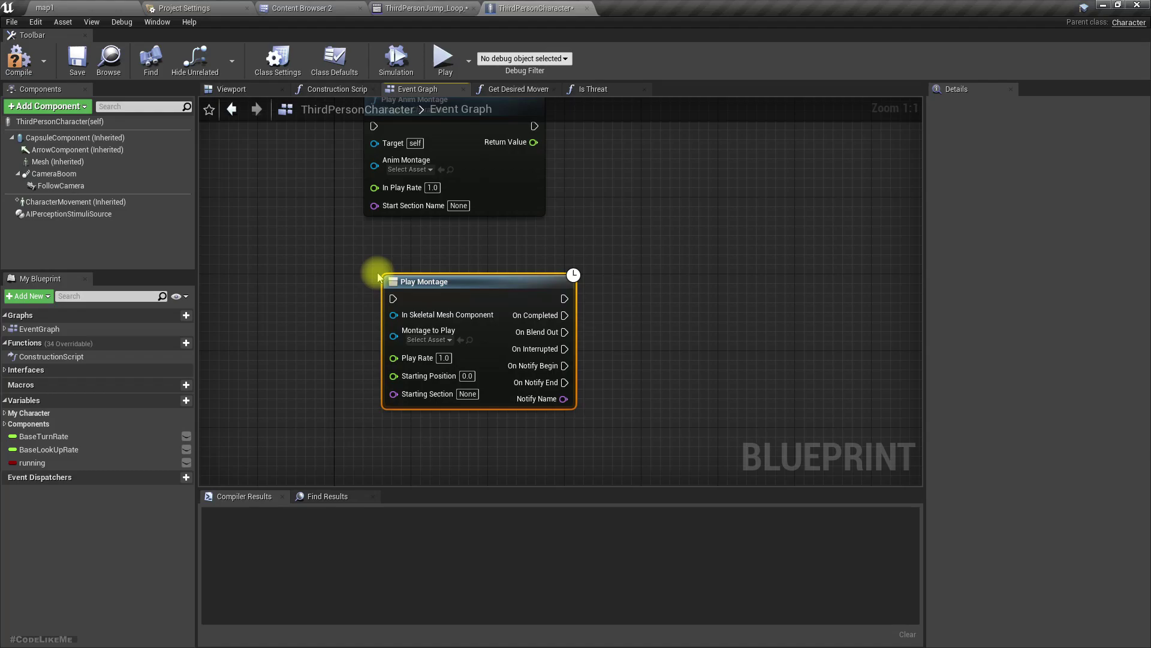
Wire the Mesh component into Play Montage's In Skeletal Mesh Component, align the nodes, and return to map1
left_click_drag(58, 161, 393, 314)
right_click_drag(286, 208, 321, 325)
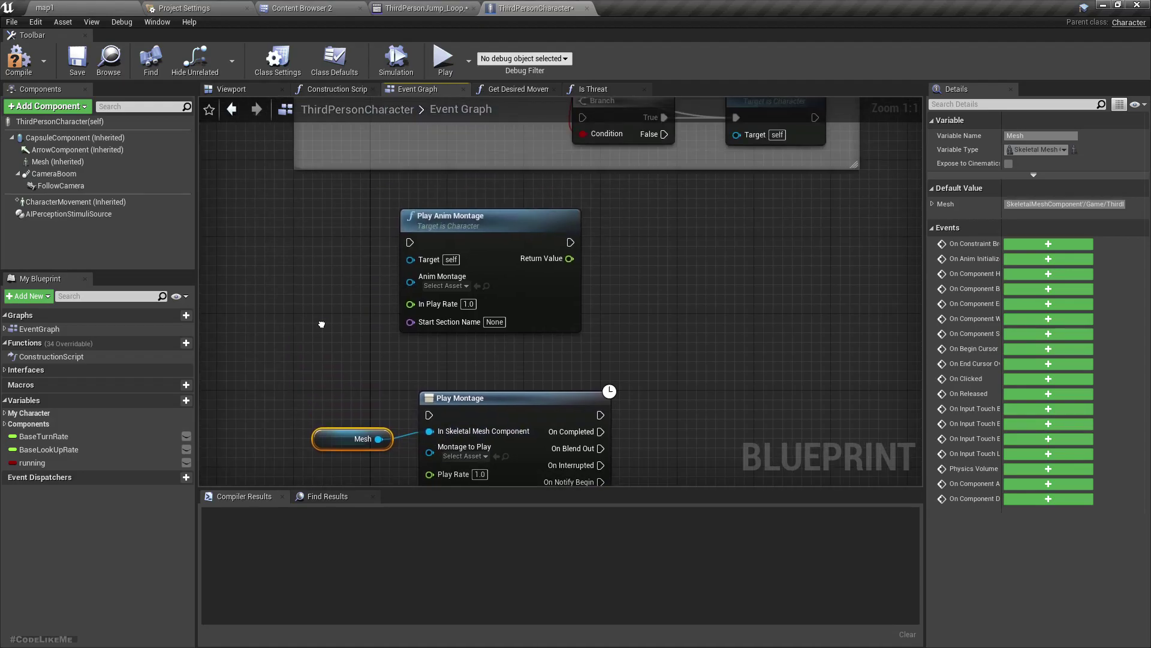
scroll(322, 325, "down", 2)
left_click_drag(430, 247, 445, 277)
scroll(540, 336, "up", 1)
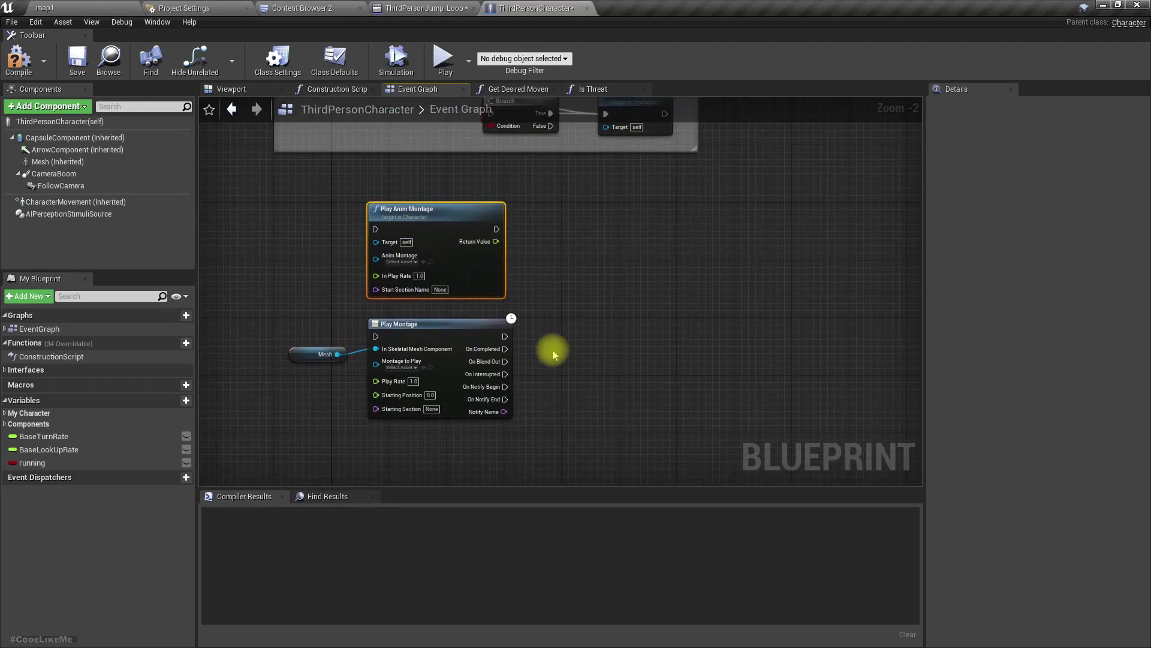
scroll(553, 354, "up", 1)
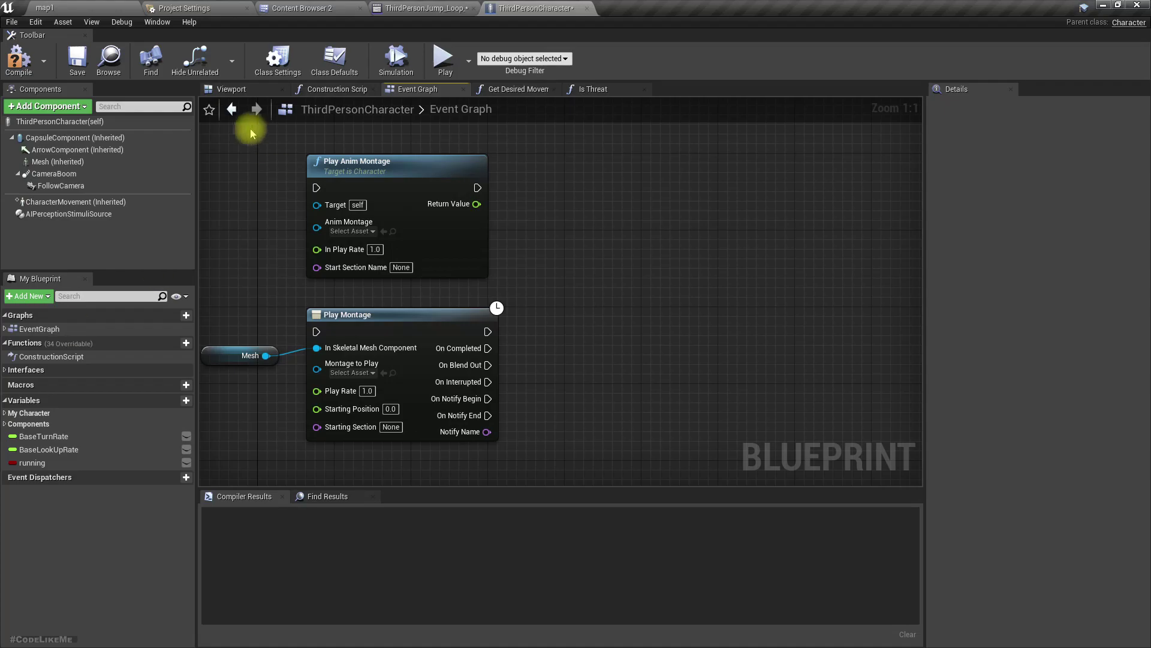
left_click(101, 7)
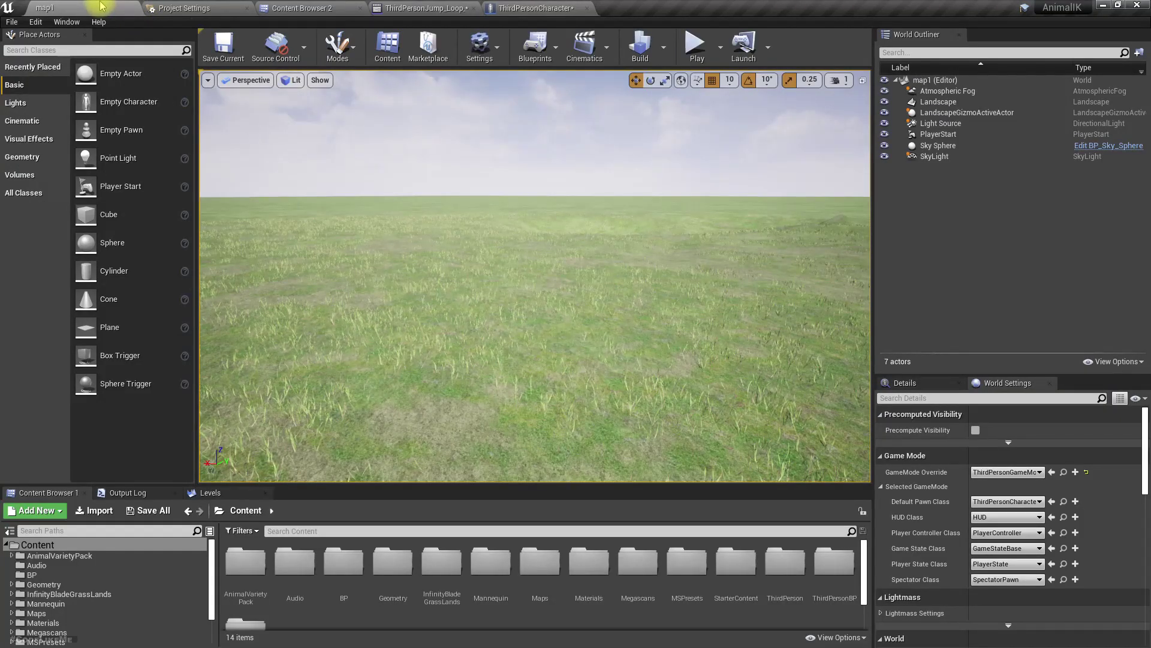